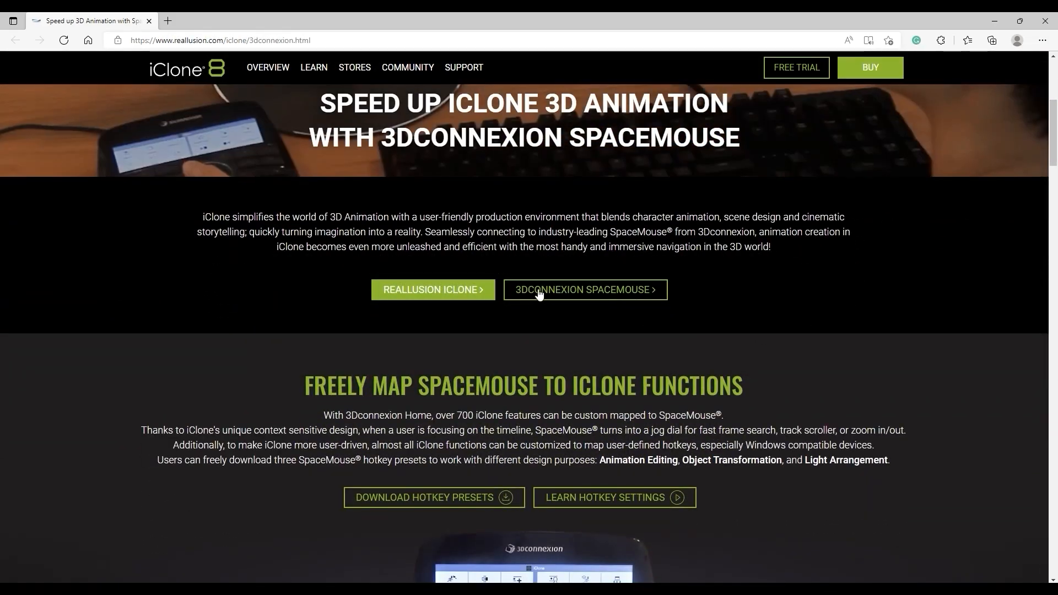
# - Open the 3Dconnexion SpaceMouse site and go from its supported software page through 3DxWare 10 to the driver downloads
pyautogui.click(663, 298)
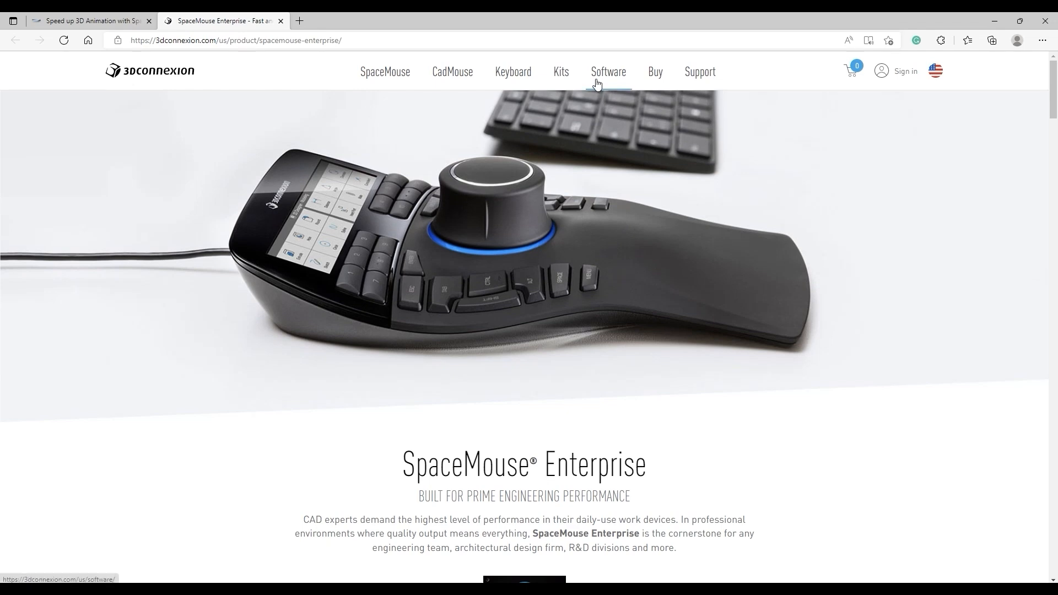
pyautogui.click(621, 77)
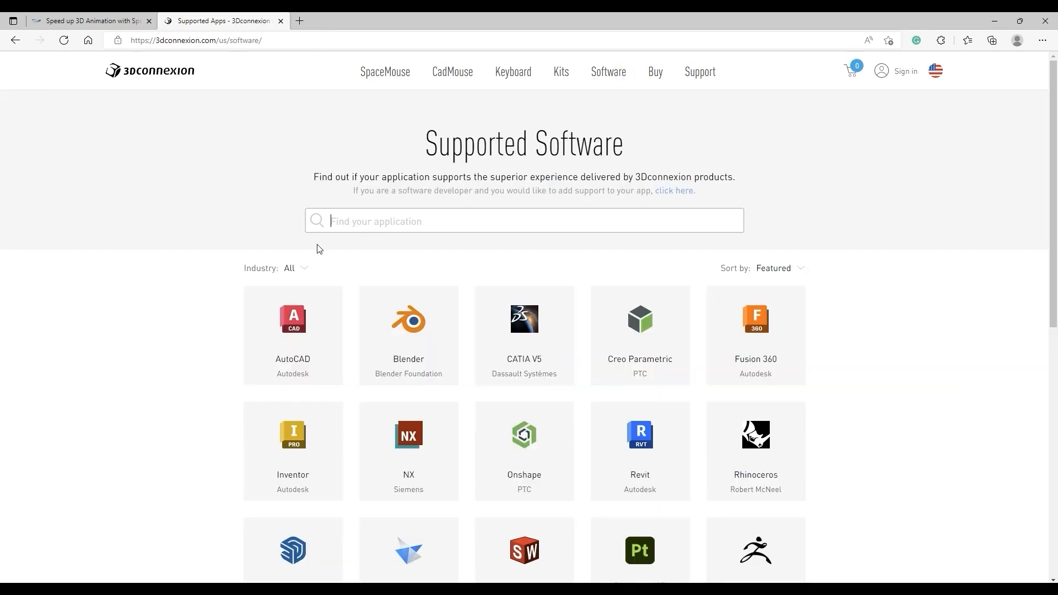
pyautogui.scroll(-7, 236, 293)
pyautogui.click(310, 413)
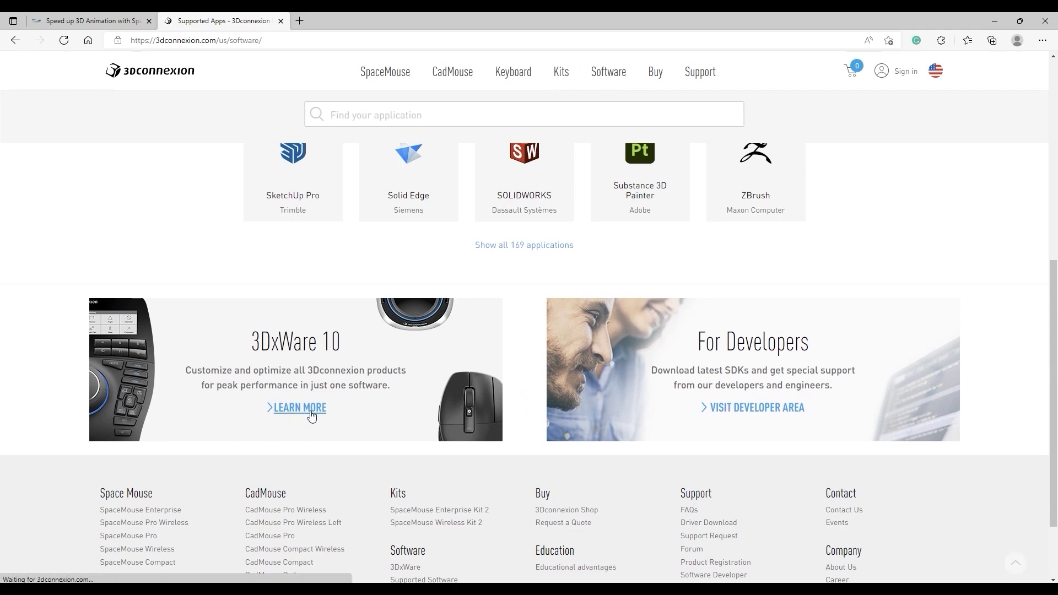
pyautogui.scroll(-3, 652, 435)
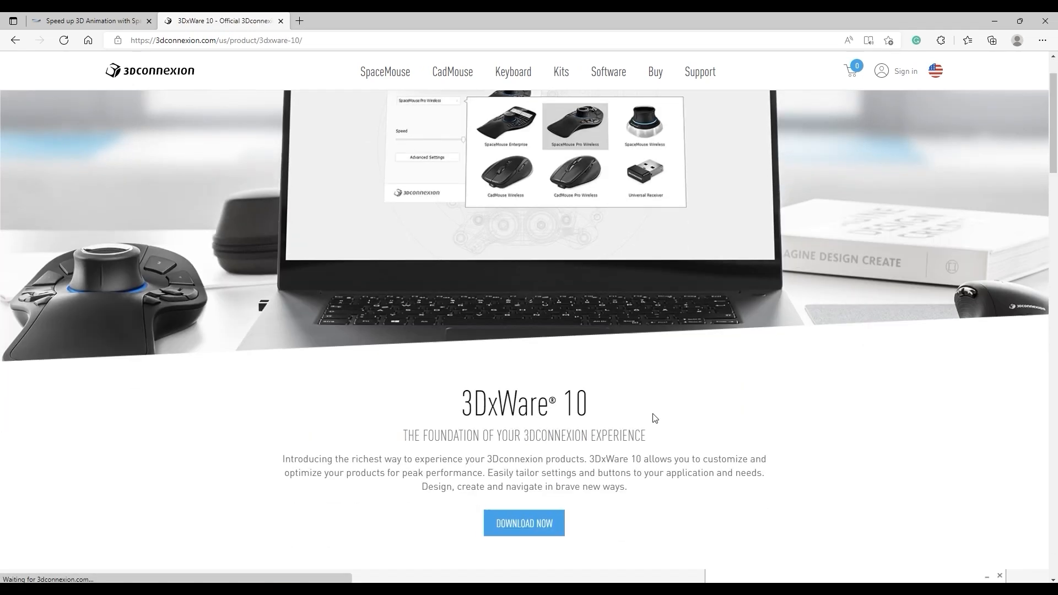
pyautogui.click(547, 433)
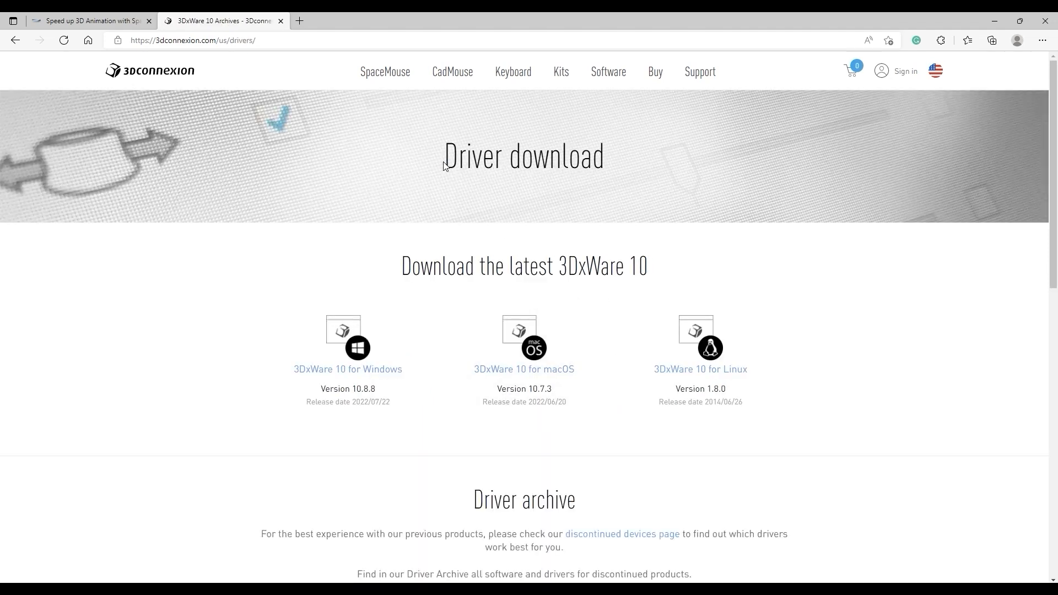
# - Download the 64-bit edition of 3DxWare 10 for Windows from the driver download page
pyautogui.moveTo(444, 166); pyautogui.dragTo(522, 166)
pyautogui.click(466, 229)
pyautogui.scroll(-1, 441, 320)
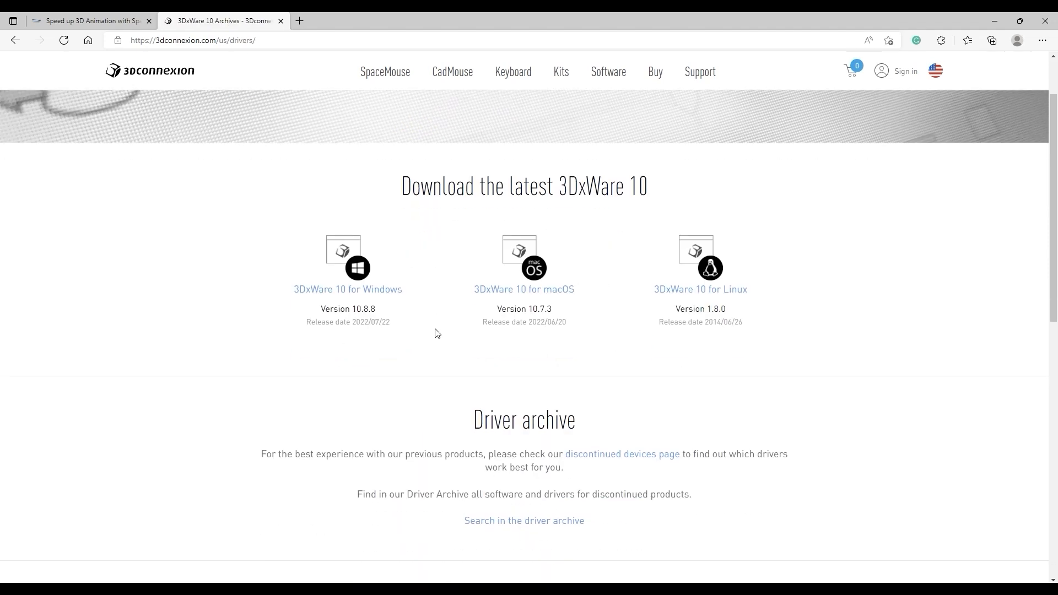
pyautogui.click(398, 309)
pyautogui.scroll(-3, 398, 309)
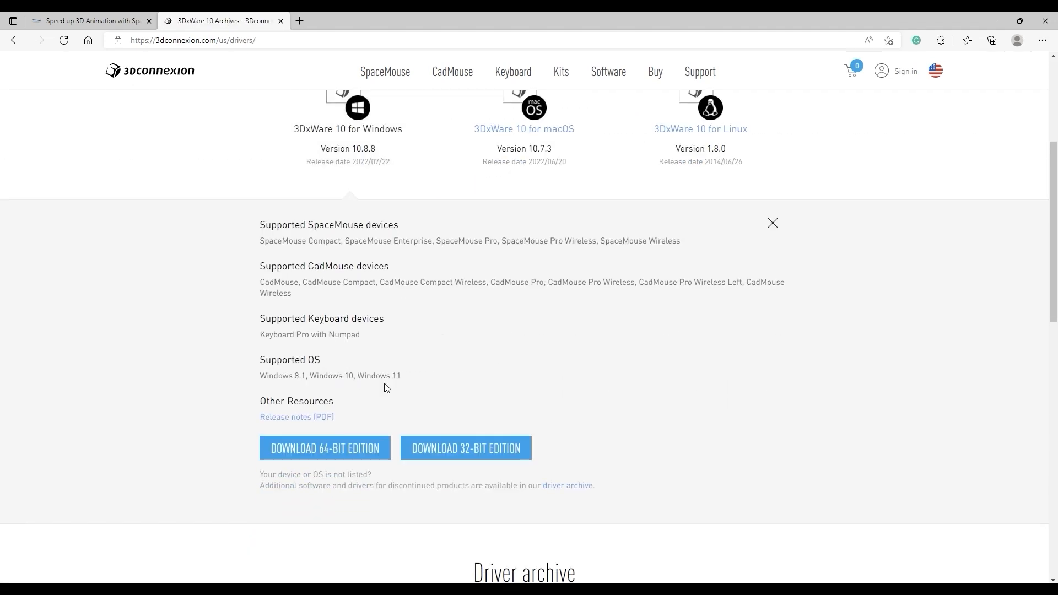
pyautogui.click(376, 452)
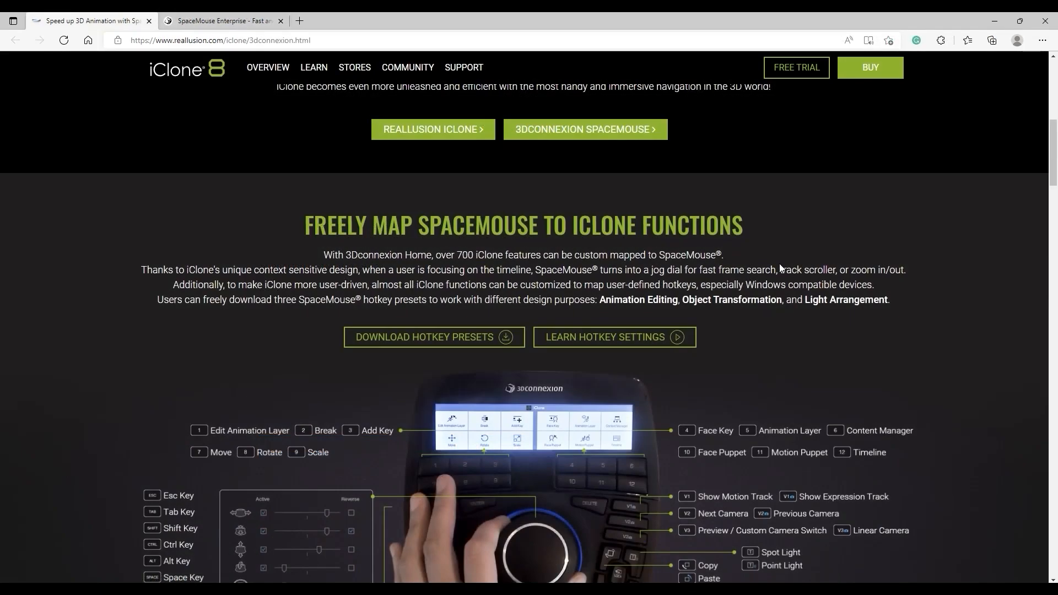
# - Download the SpaceMouse hotkey presets from the iClone page and select the downloaded zip archive on the desktop
pyautogui.scroll(-2, 779, 264)
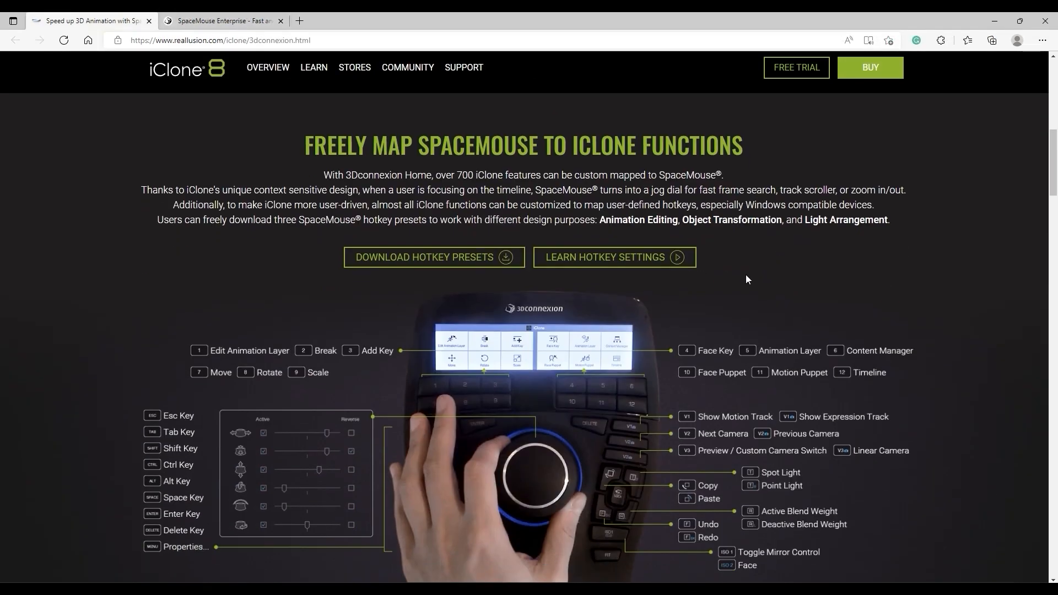
pyautogui.click(515, 259)
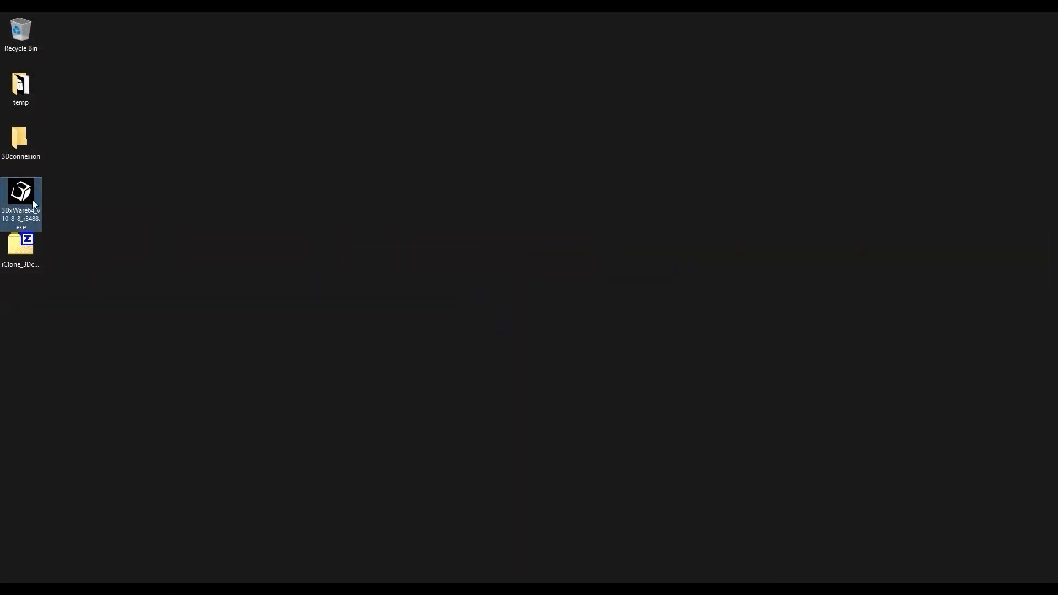
pyautogui.click(21, 252)
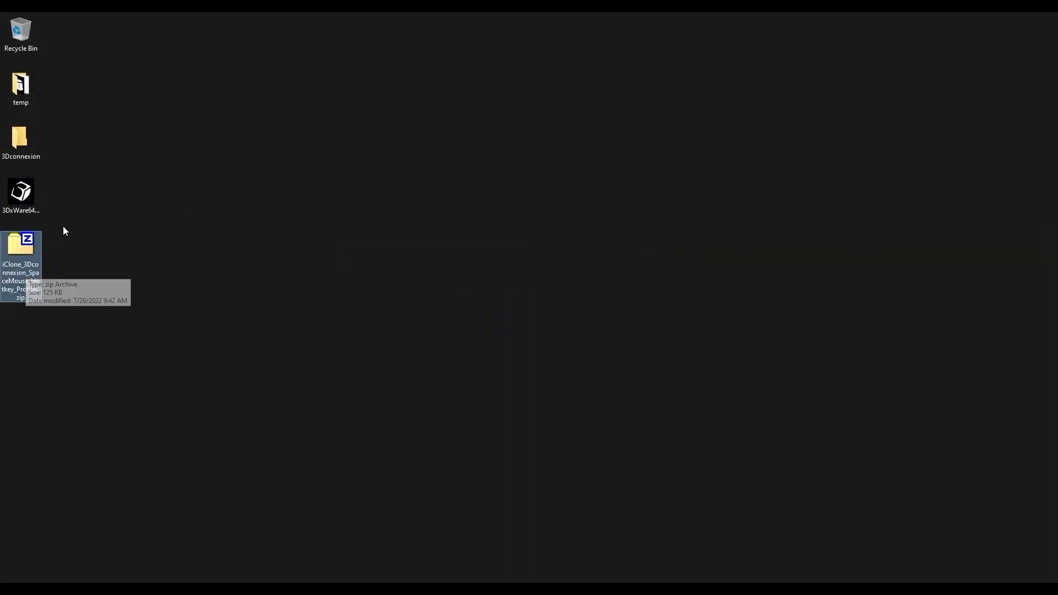
# - Run the 3DxWare64 installer from the desktop, accept the license agreement and complete the installation
pyautogui.doubleClick(32, 204)
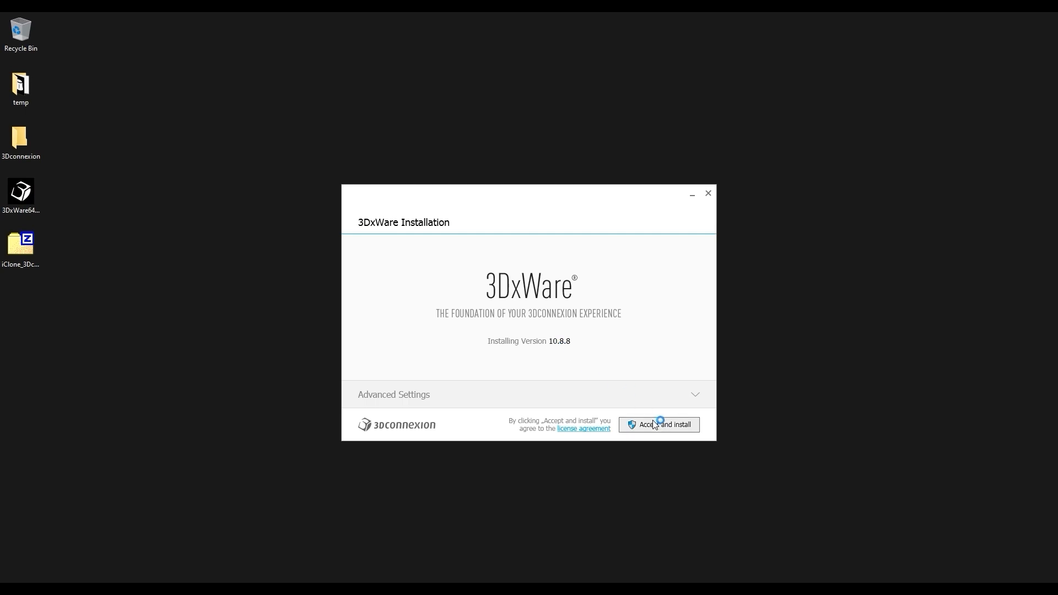
pyautogui.click(689, 425)
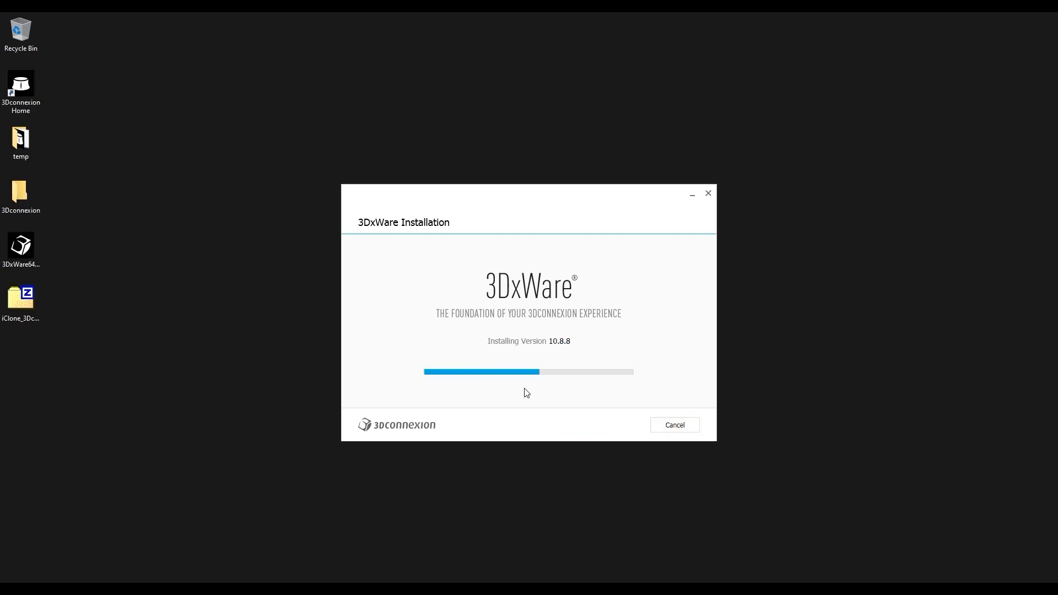
pyautogui.click(687, 423)
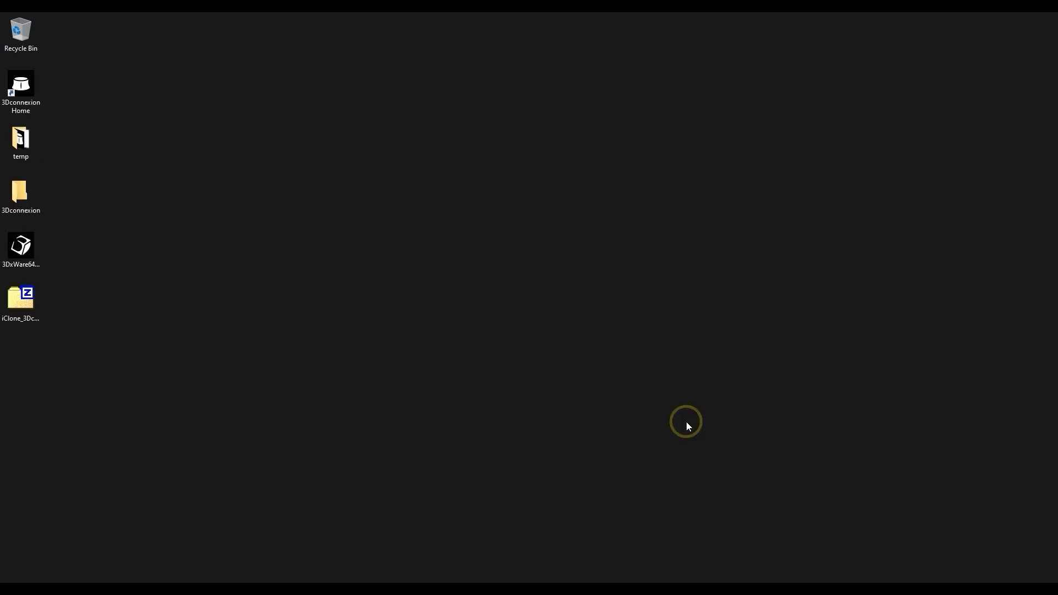
# - Extract the iClone_3Dconnexion_SpaceMouse_Hotkey_Profiles folder from the zip archive to the desktop and close the archive
pyautogui.doubleClick(28, 308)
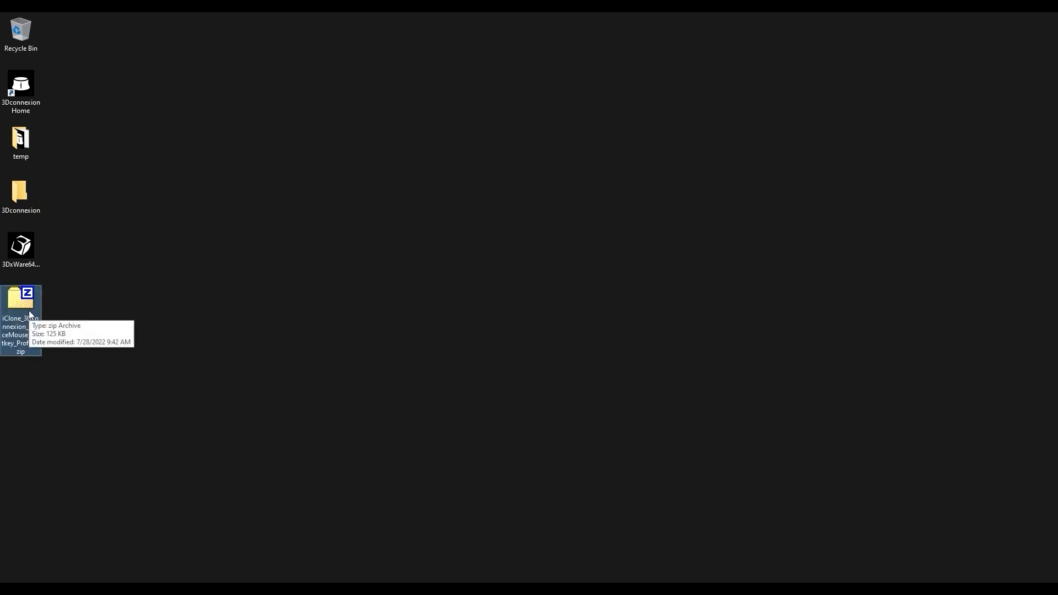
pyautogui.moveTo(634, 196); pyautogui.dragTo(64, 339)
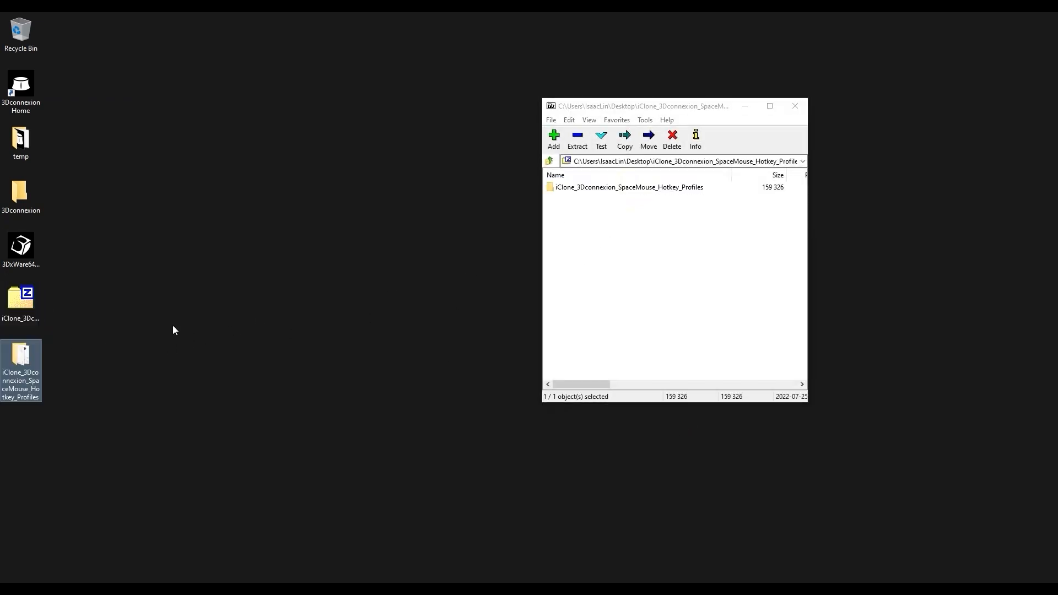
pyautogui.click(795, 106)
# - Look through the extracted hotkey profiles folder, view the Where_to_Import.jpg image, and close both windows
pyautogui.doubleClick(12, 368)
pyautogui.click(484, 130)
pyautogui.click(463, 156)
pyautogui.doubleClick(436, 164)
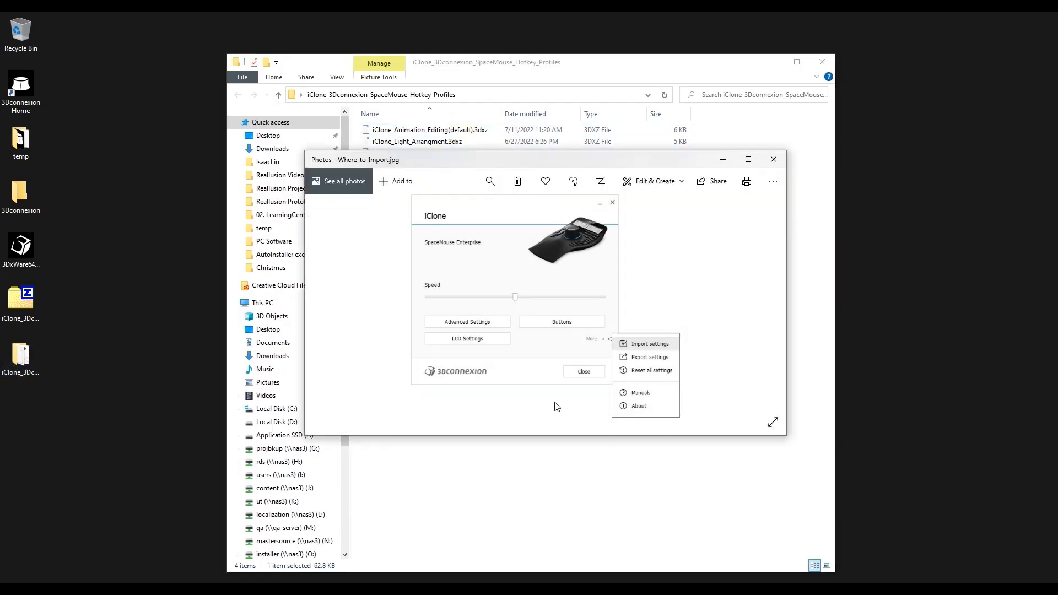
pyautogui.click(773, 159)
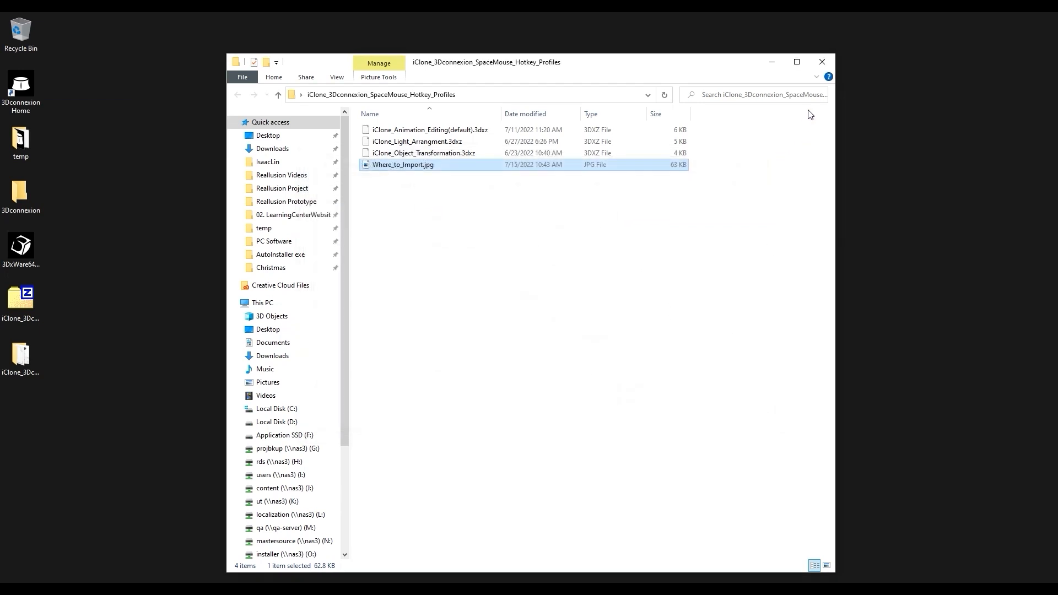
pyautogui.click(827, 64)
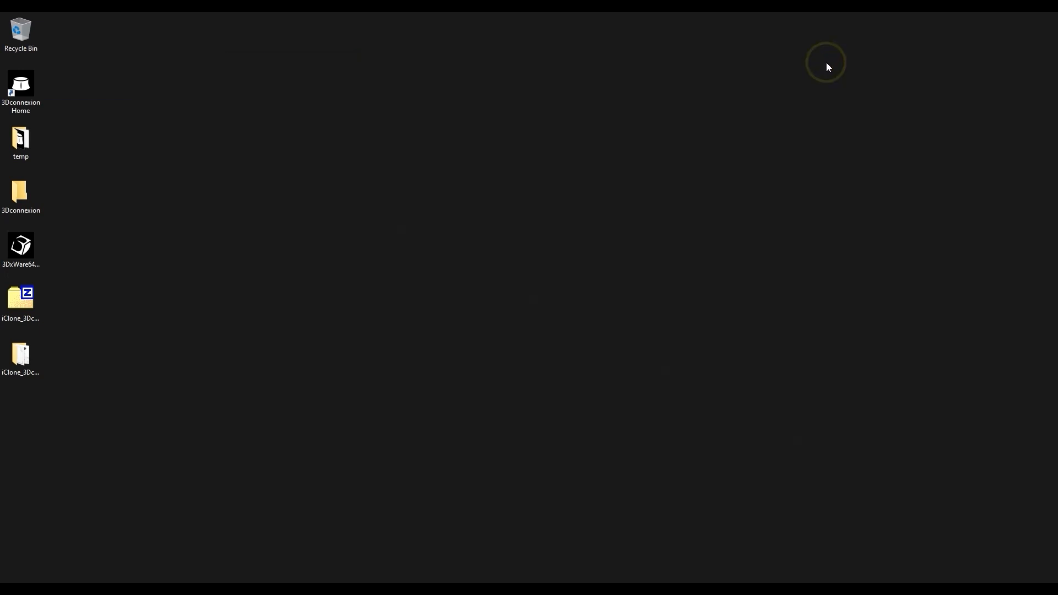
# - Open the 3Dconnexion settings for the SpaceMouse Enterprise
pyautogui.click(568, 315)
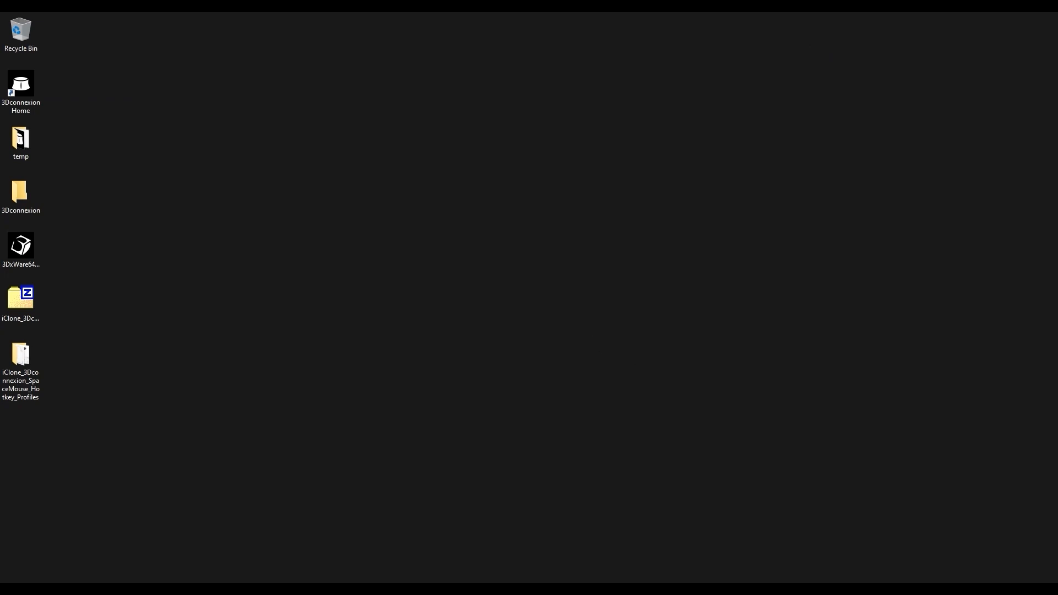
pyautogui.click(928, 589)
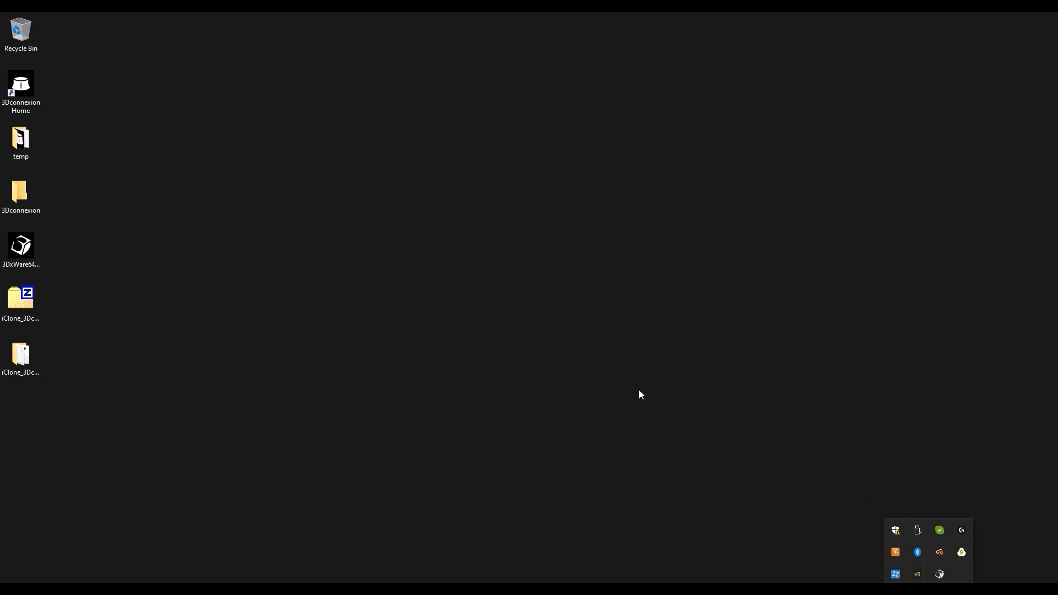
pyautogui.click(588, 287)
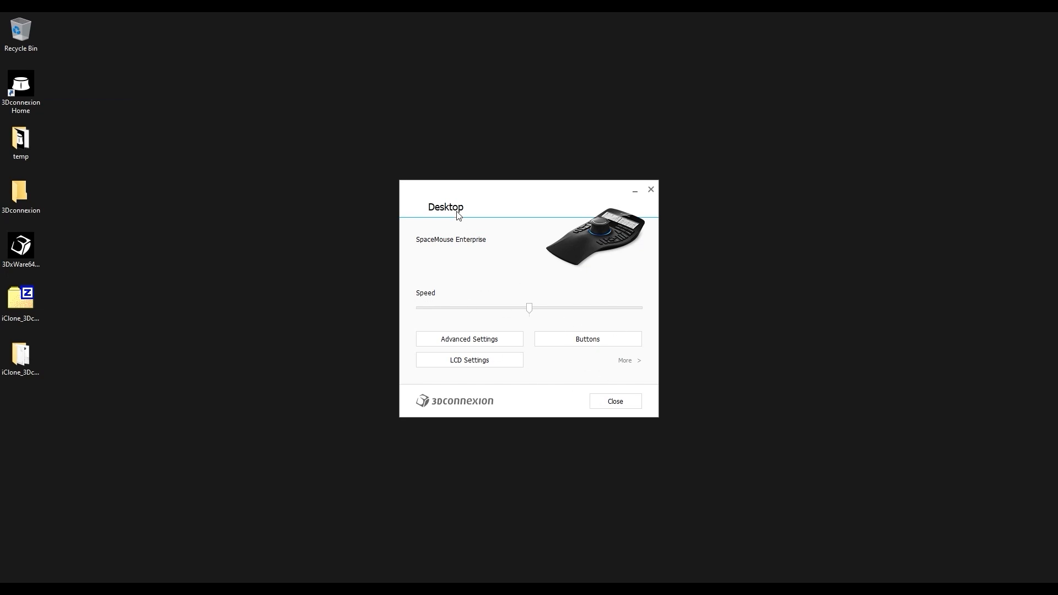
# - Launch iClone v8.02 and review its SpaceMouse Enterprise button assignments in the 3Dconnexion settings
pyautogui.press('super')
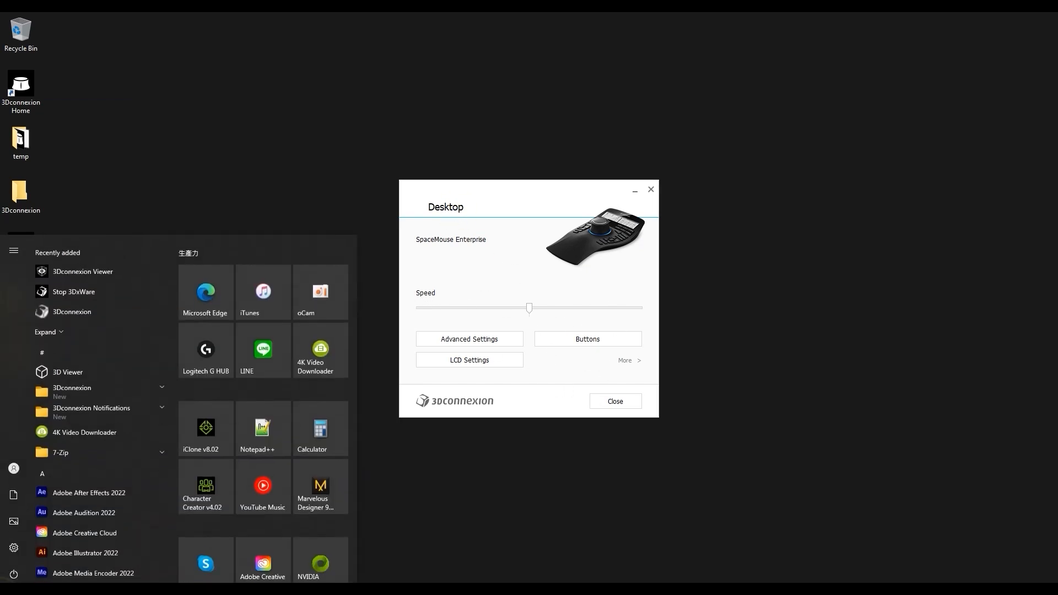
pyautogui.click(225, 443)
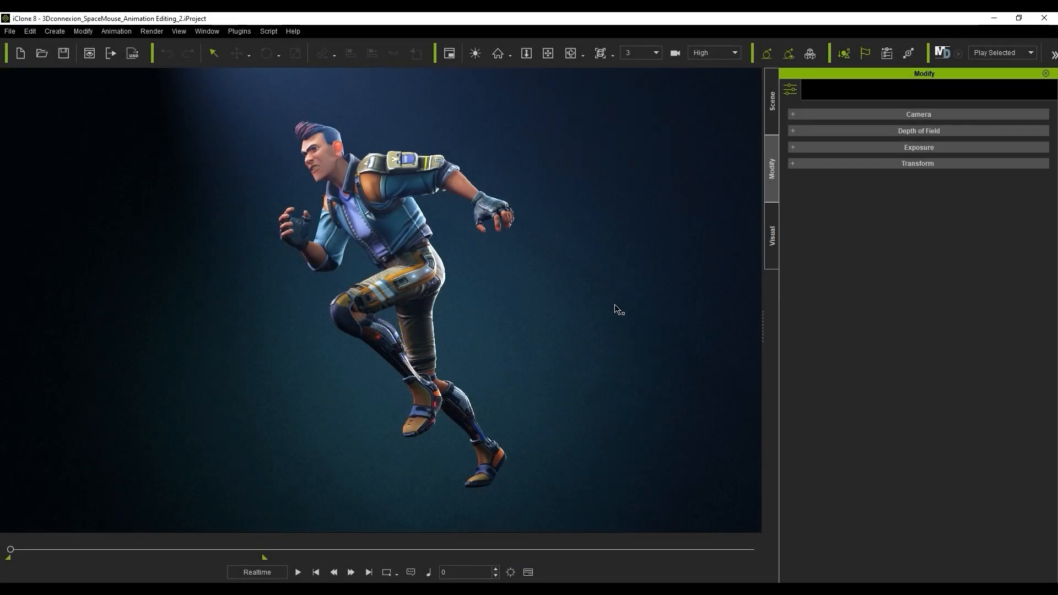
pyautogui.click(213, 587)
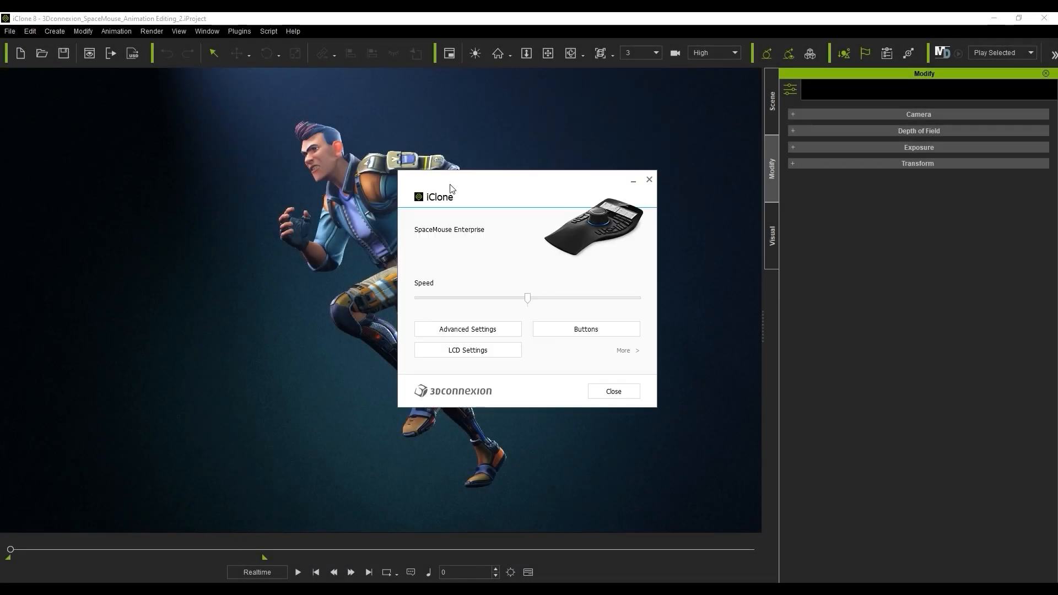
pyautogui.click(622, 330)
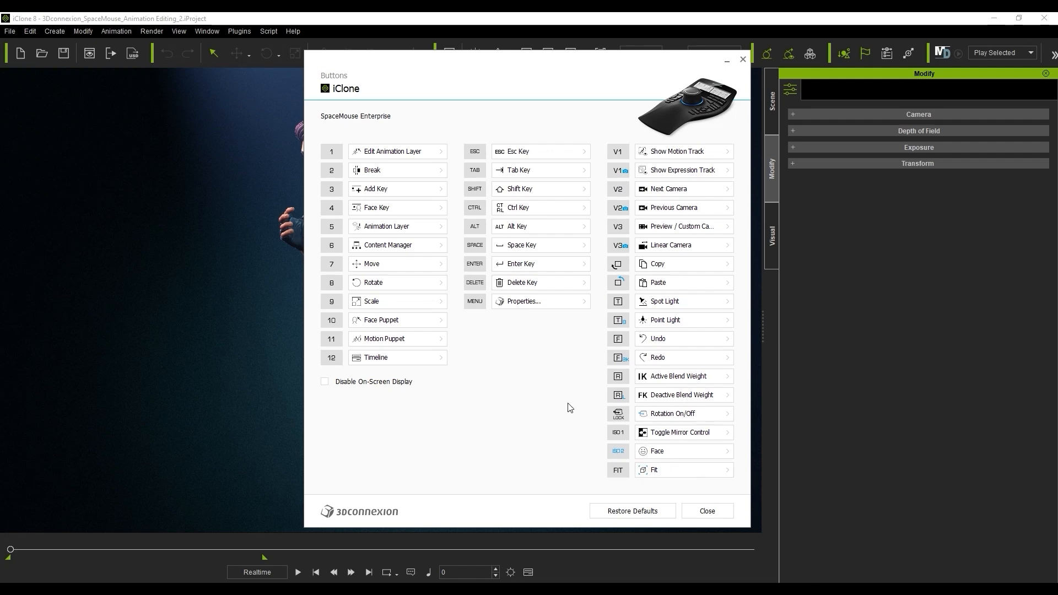
pyautogui.click(712, 510)
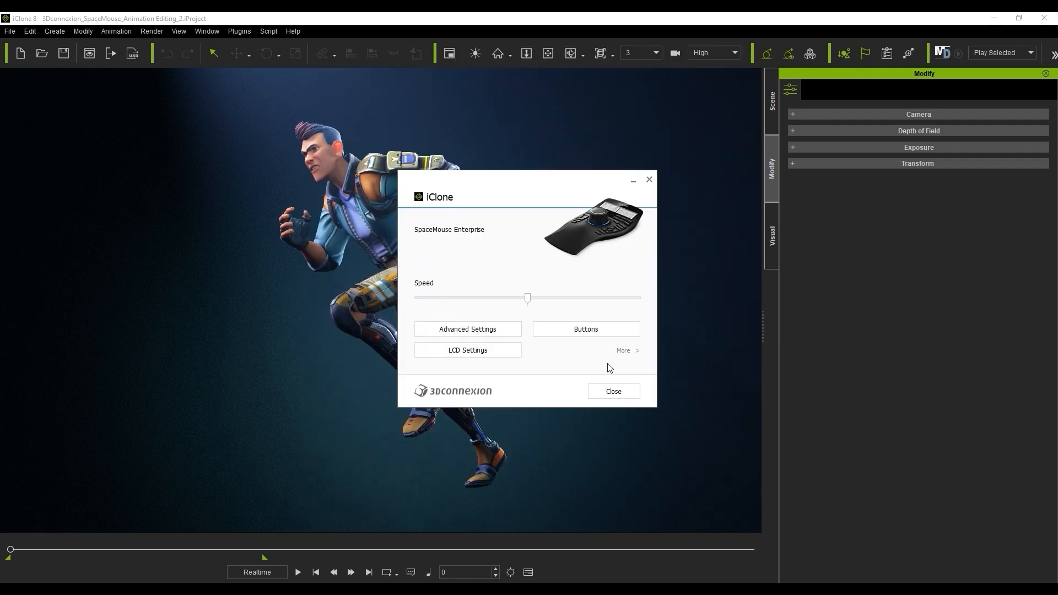
# - Import the iClone_Light_Arrangment.3dxz profile into the 3Dconnexion settings for iClone and review its button assignments
pyautogui.click(624, 355)
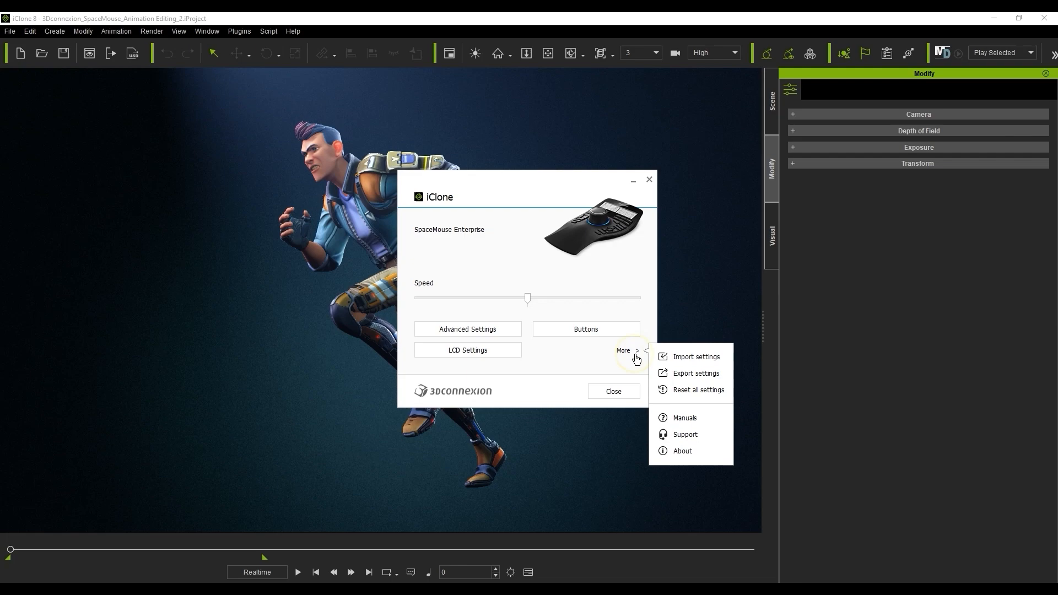
pyautogui.click(718, 358)
pyautogui.click(646, 251)
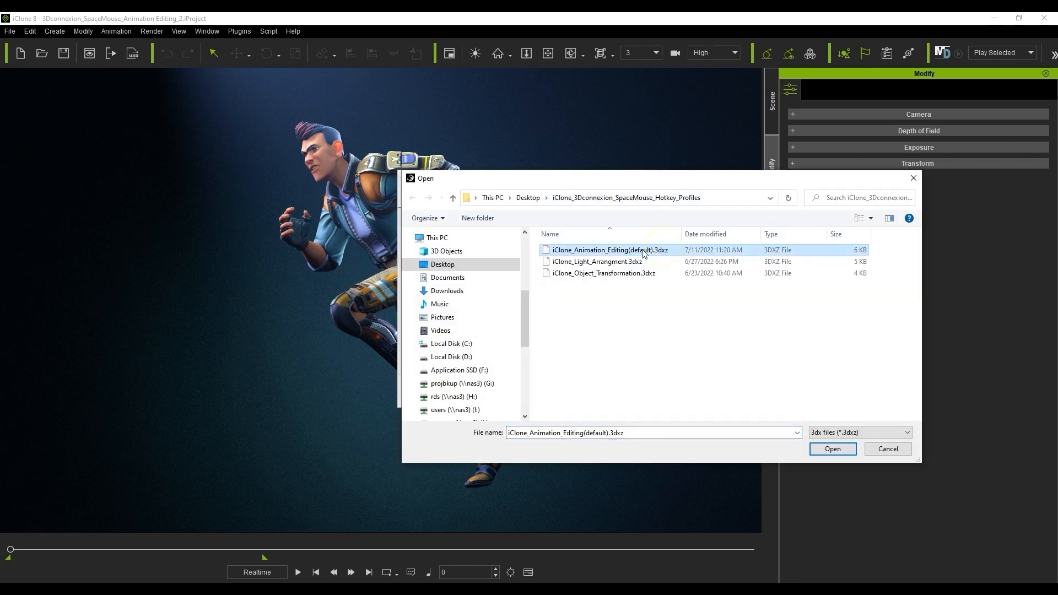
pyautogui.click(668, 273)
pyautogui.click(670, 262)
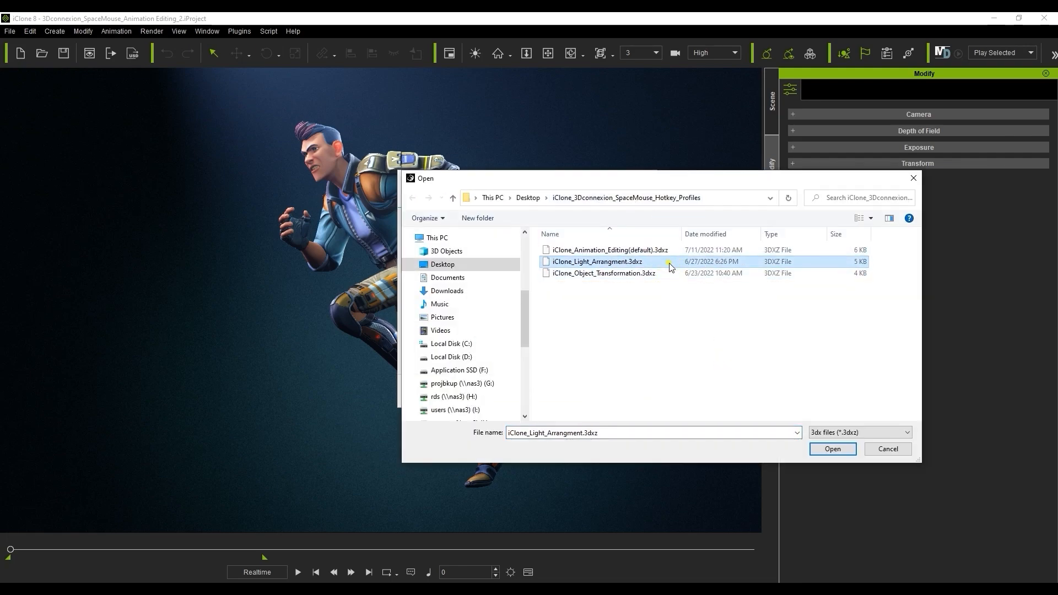
pyautogui.click(816, 449)
pyautogui.click(564, 381)
pyautogui.click(521, 342)
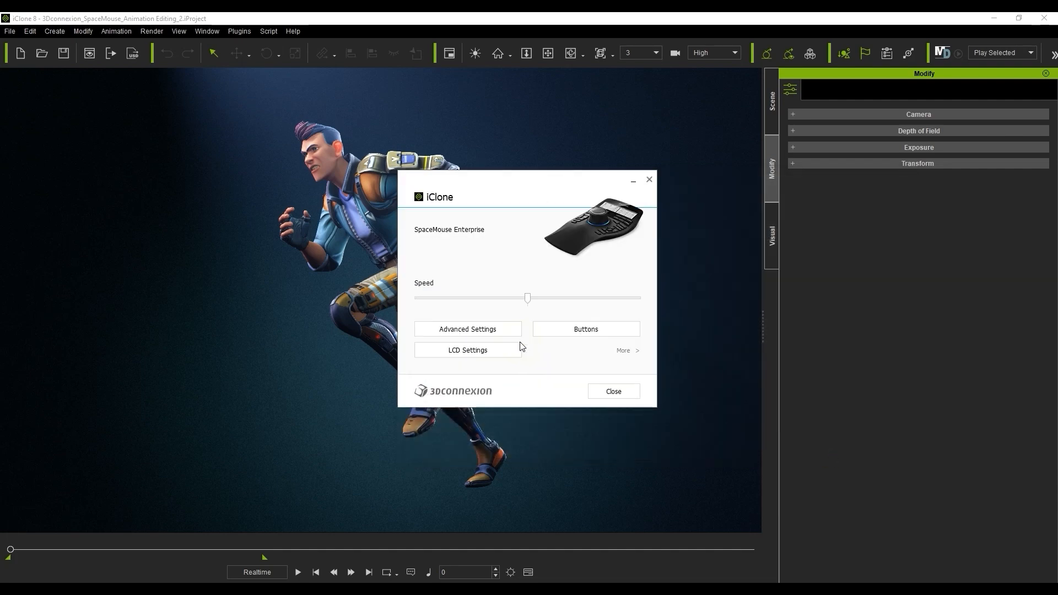
pyautogui.click(613, 330)
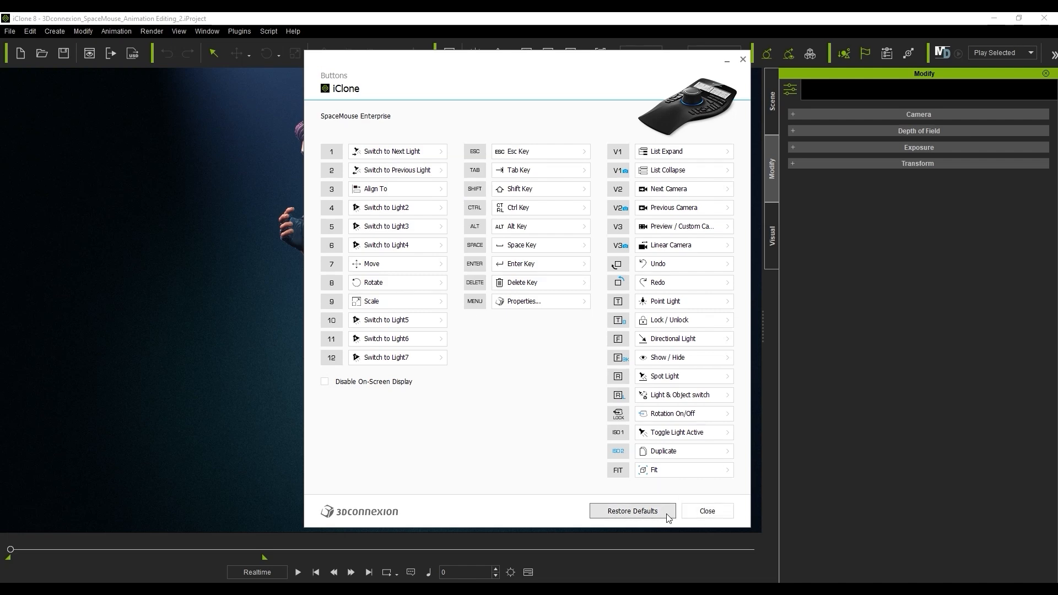
pyautogui.click(707, 511)
# - Import the iClone_Animation_Editing(default).3dxz profile into the 3Dconnexion settings, overriding the iClone configuration
pyautogui.click(627, 350)
pyautogui.click(697, 357)
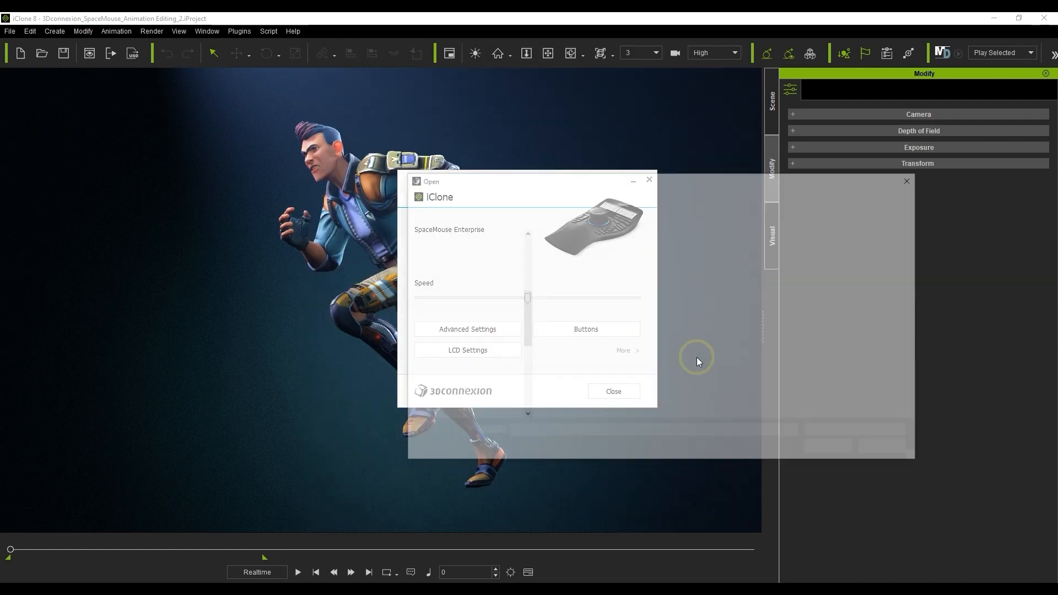
pyautogui.click(628, 251)
pyautogui.click(817, 447)
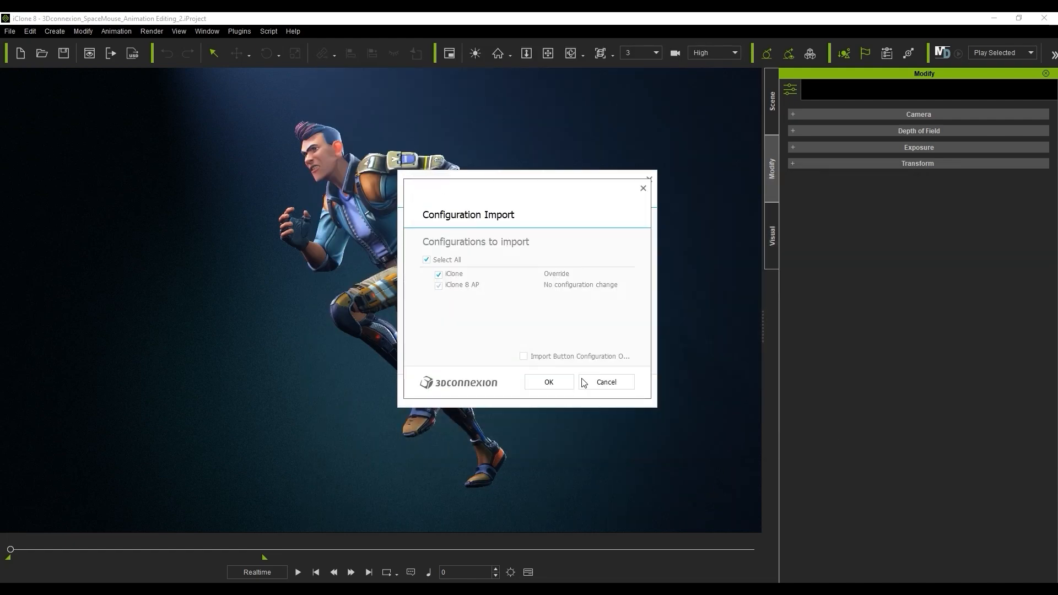
pyautogui.click(557, 382)
pyautogui.click(506, 336)
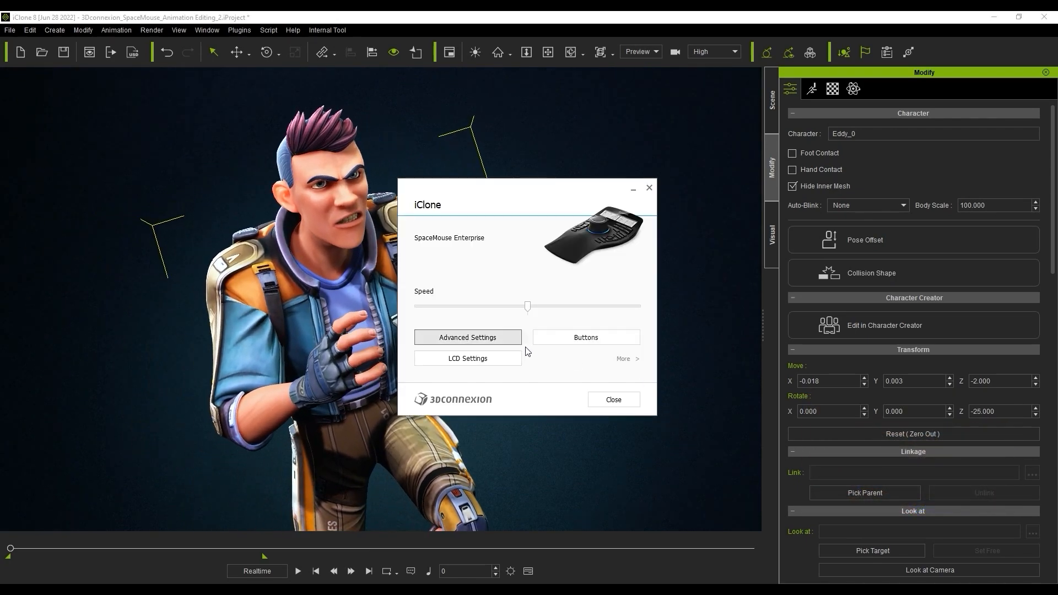
# - Review the SpaceMouse Enterprise's advanced navigation settings for iClone and the hand controls in the Edit Motion Layer body map
pyautogui.click(512, 339)
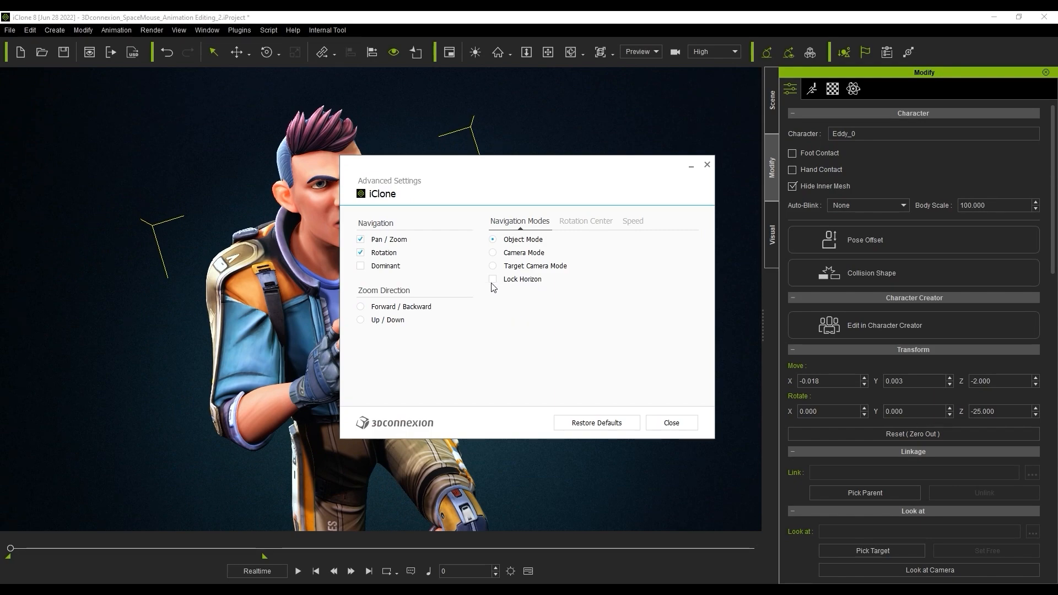
pyautogui.click(614, 27)
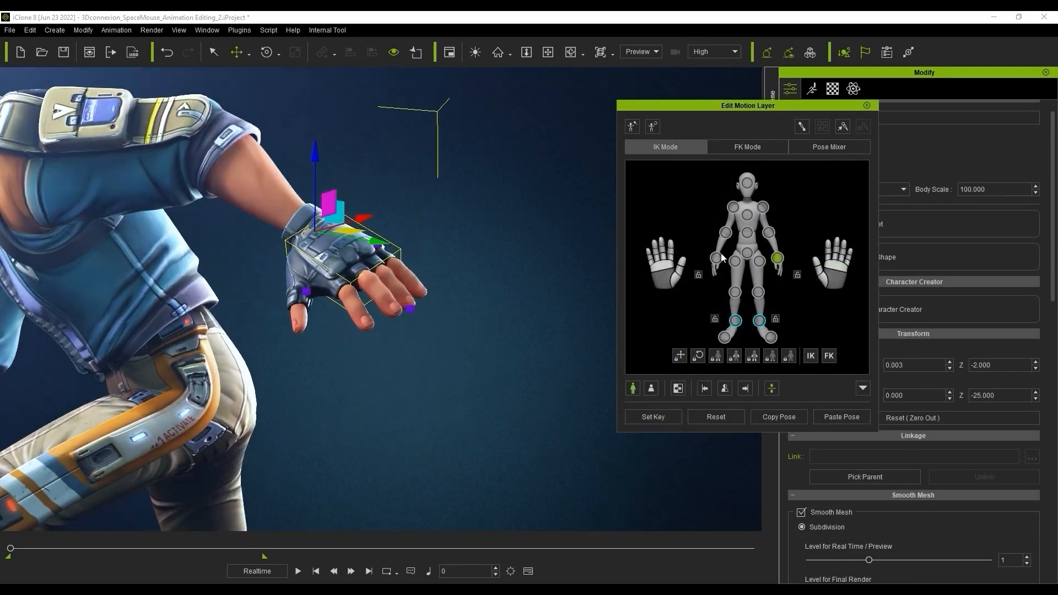
pyautogui.click(837, 261)
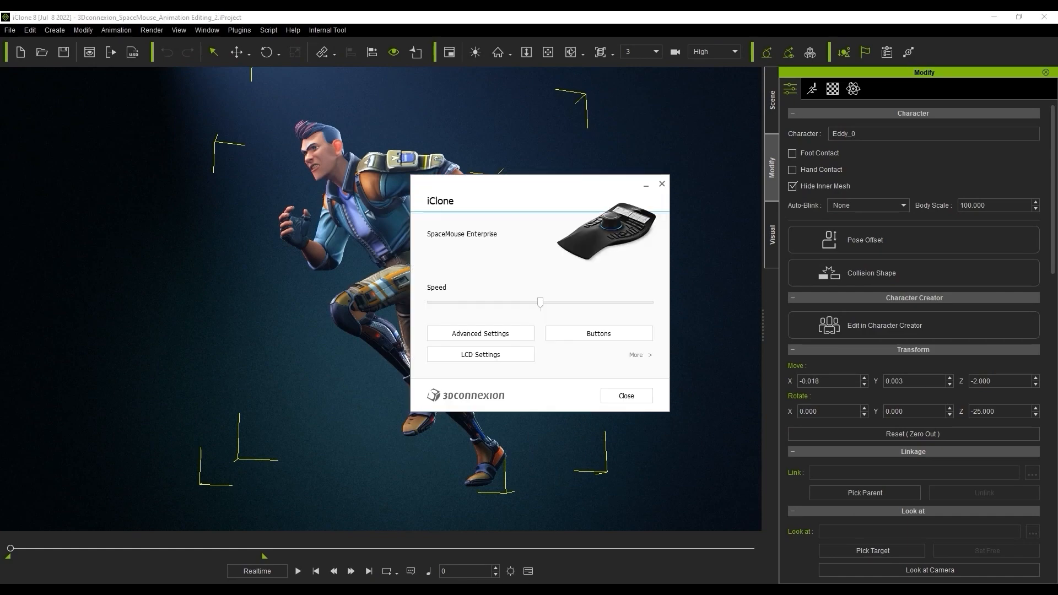
# - Open iClone's SpaceMouse button assignments and expand the iClone command group available for button 6
pyautogui.click(598, 334)
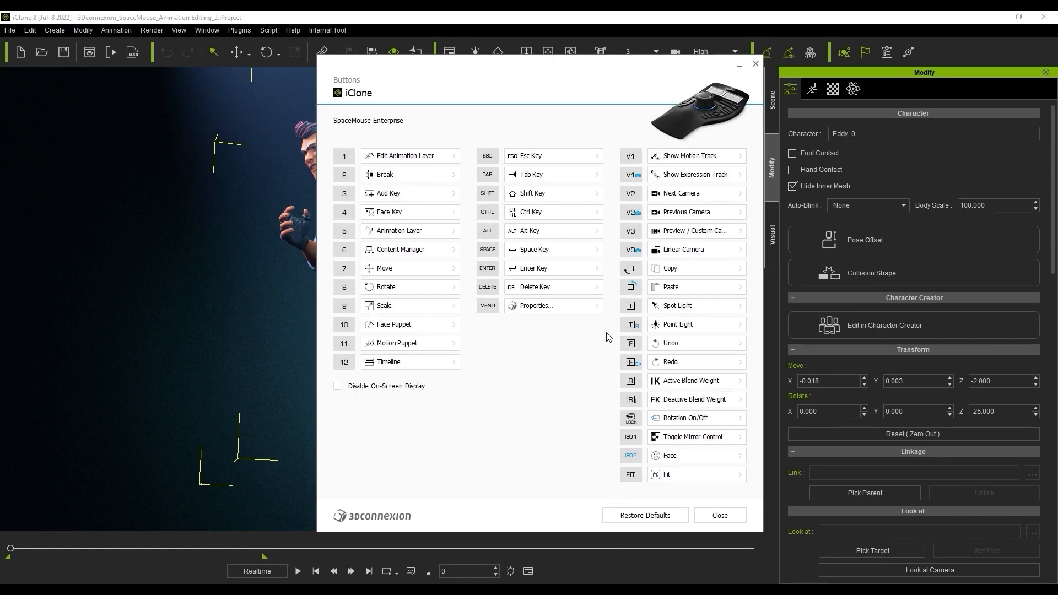
pyautogui.click(454, 249)
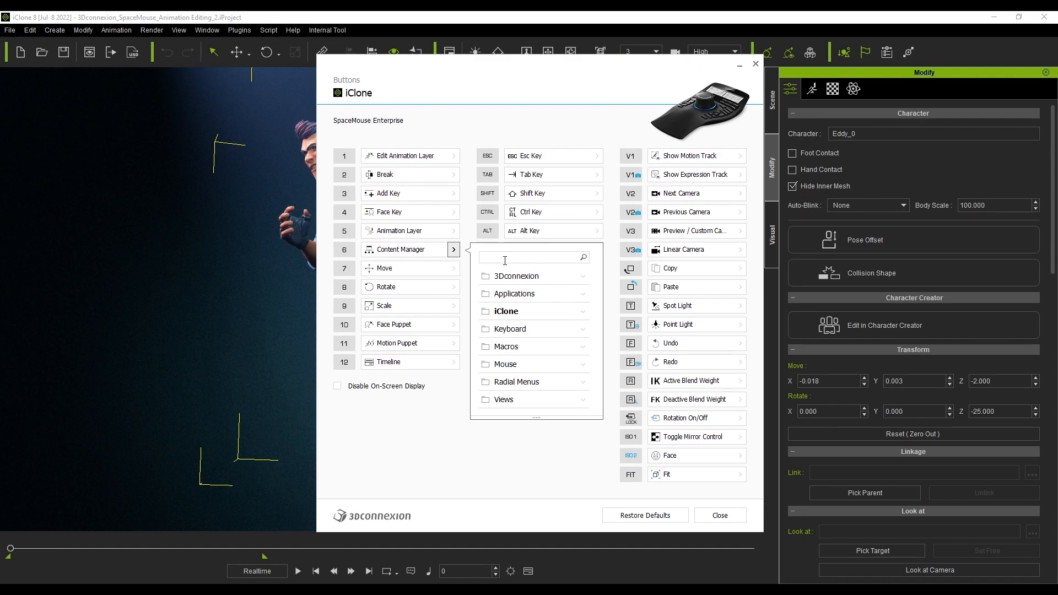
pyautogui.moveTo(552, 421); pyautogui.dragTo(557, 483)
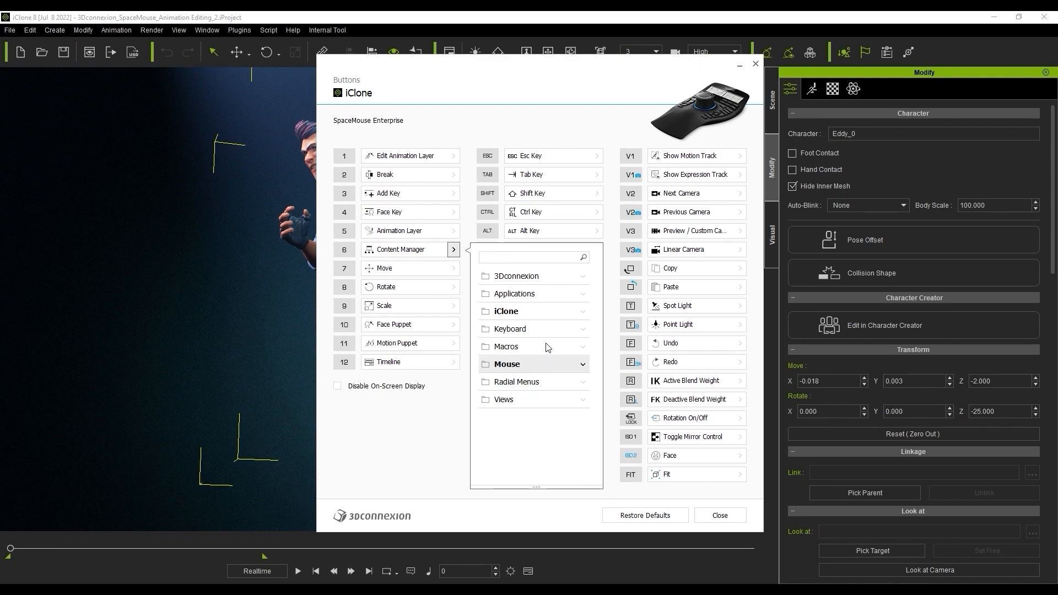
pyautogui.click(543, 311)
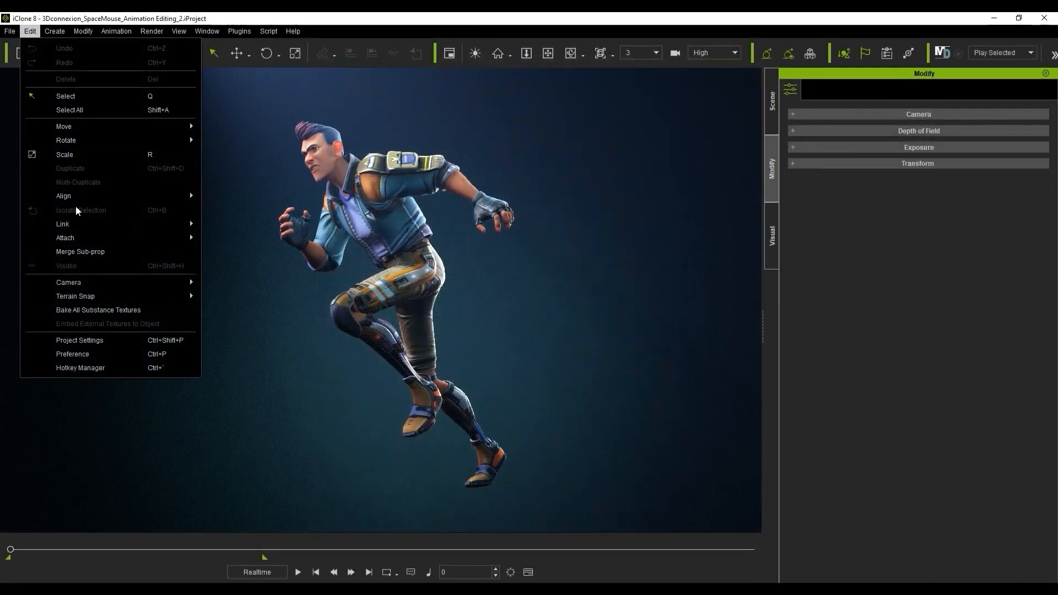
# - Examine the File and Window action categories in iClone's Hotkey Manager
pyautogui.click(124, 371)
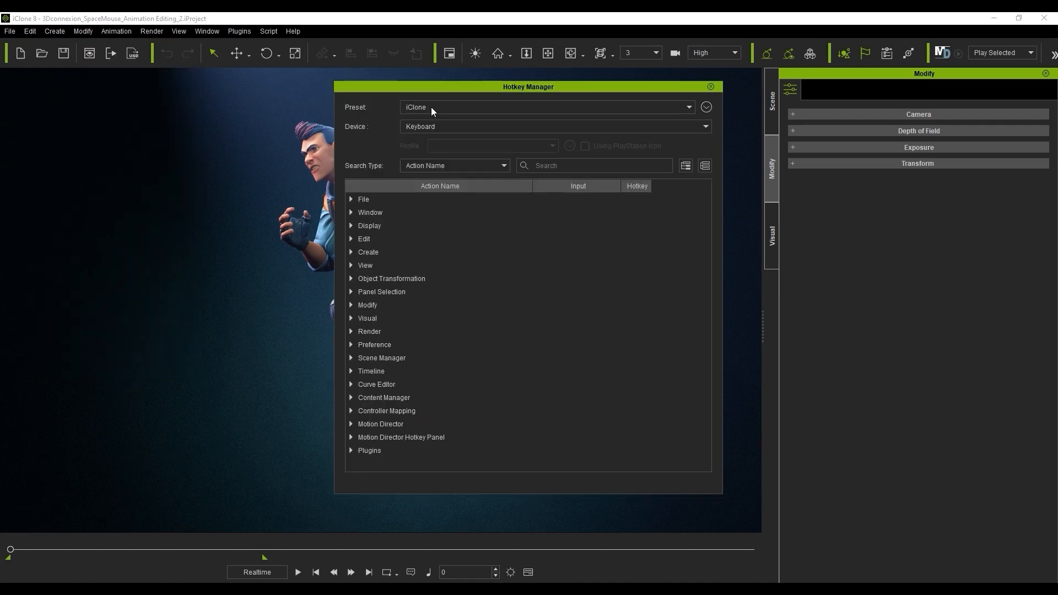
pyautogui.click(351, 199)
pyautogui.click(351, 199)
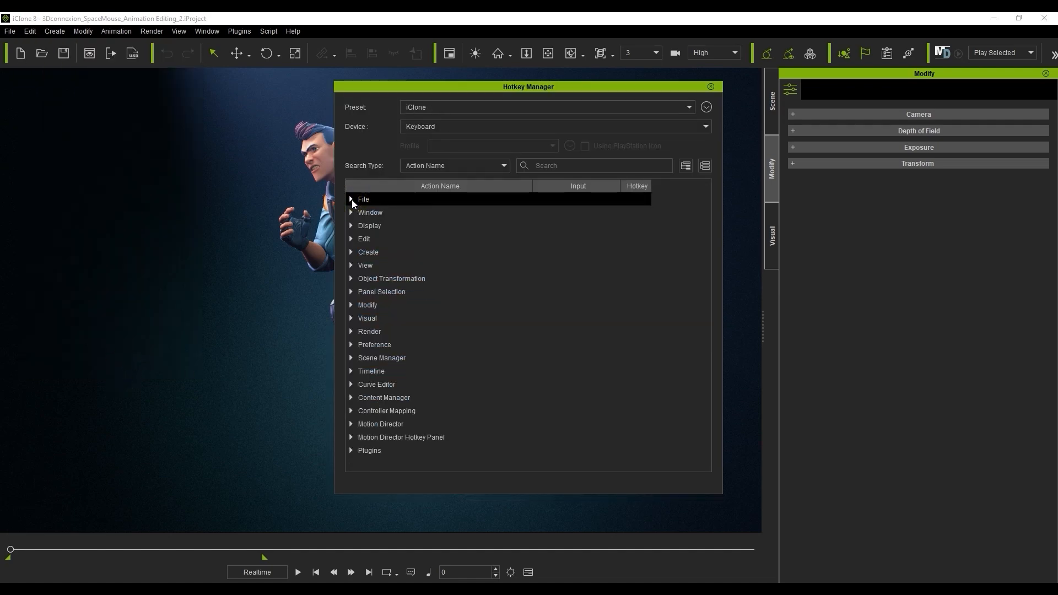
pyautogui.click(350, 213)
pyautogui.click(350, 212)
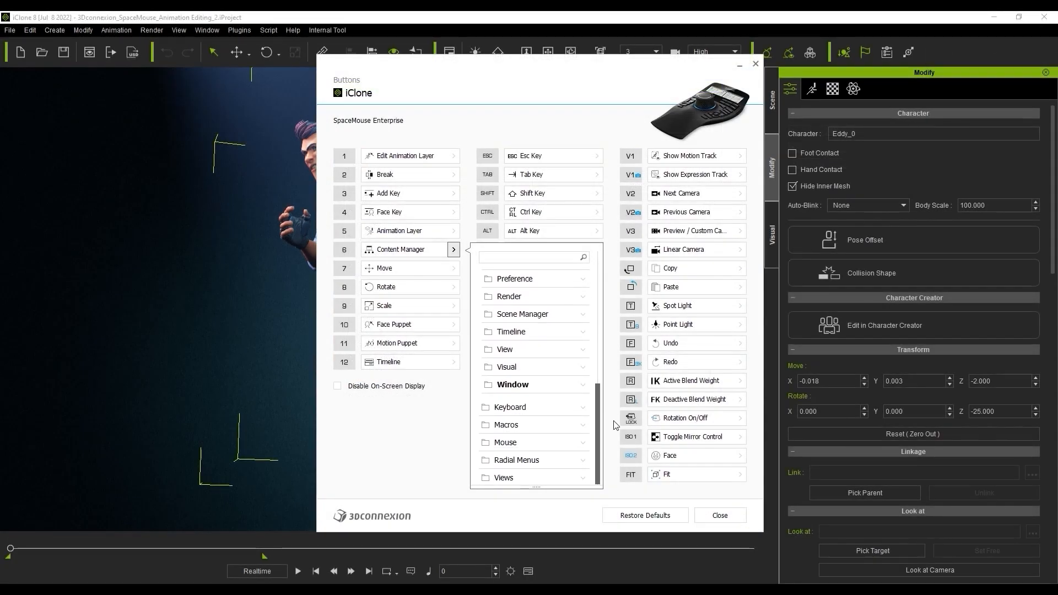
# - Browse the iClone commands for button 6 and assign Curve Editor to it
pyautogui.scroll(5, 551, 385)
pyautogui.click(583, 428)
pyautogui.click(583, 439)
pyautogui.scroll(-4, 598, 380)
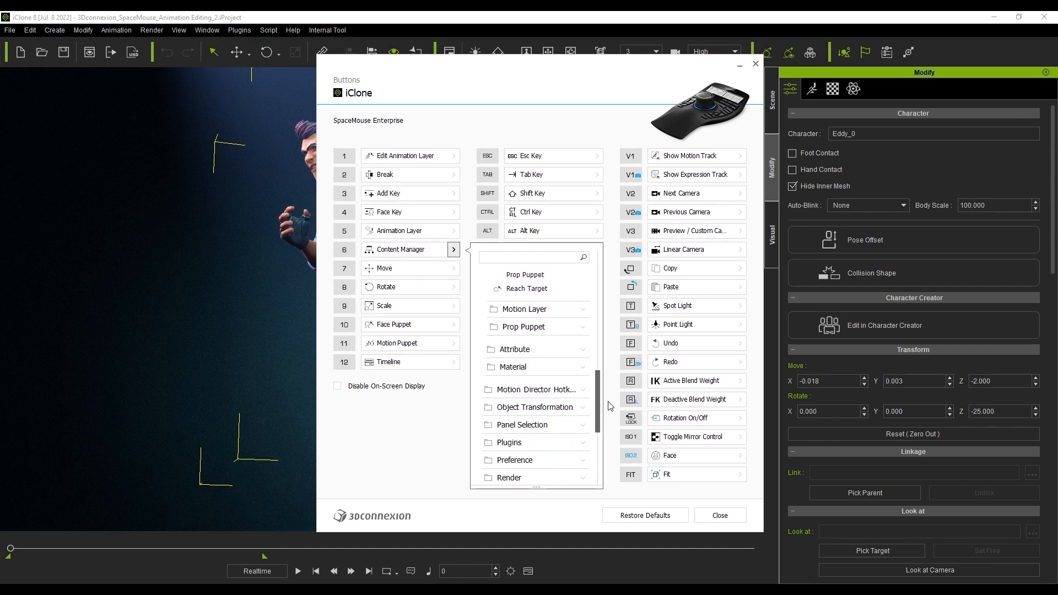
pyautogui.click(594, 382)
pyautogui.scroll(-3, 587, 398)
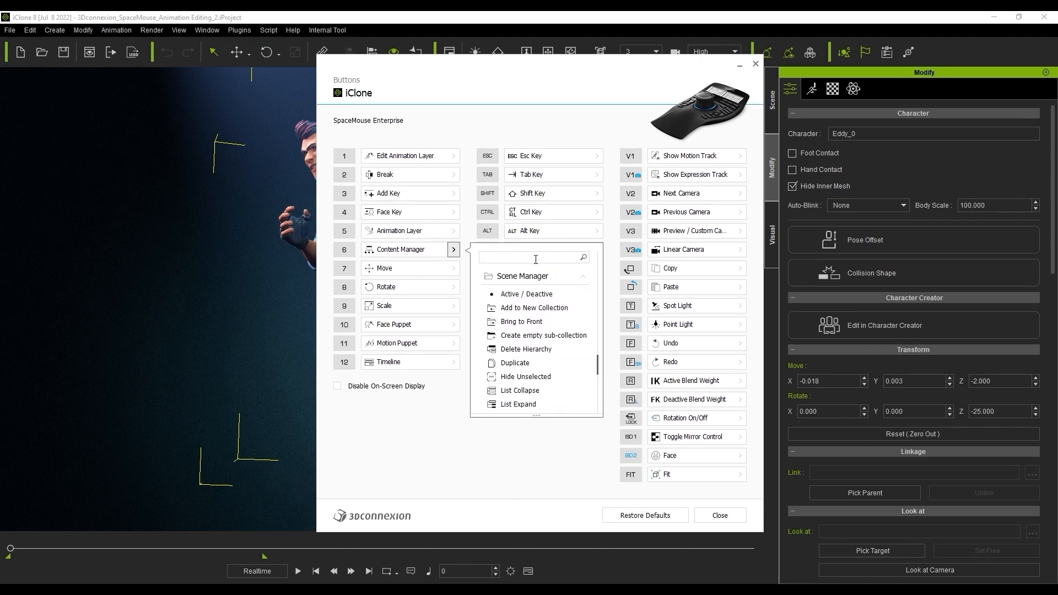
pyautogui.click(521, 391)
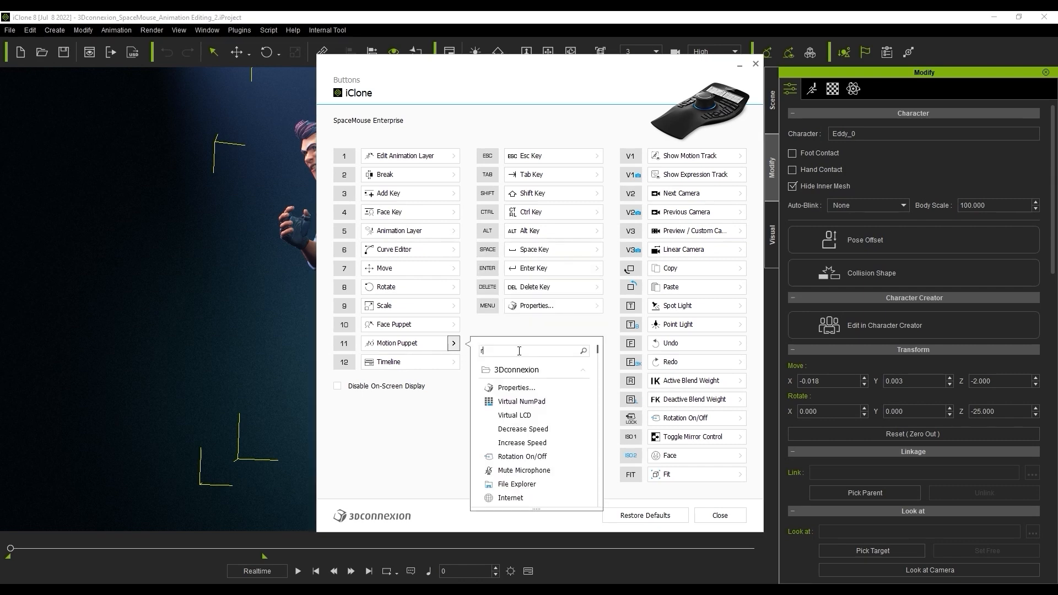
# - Assign Pin Rotate to the R view button and Pin Translate to its alternate function, then close the button assignments
pyautogui.click(740, 381)
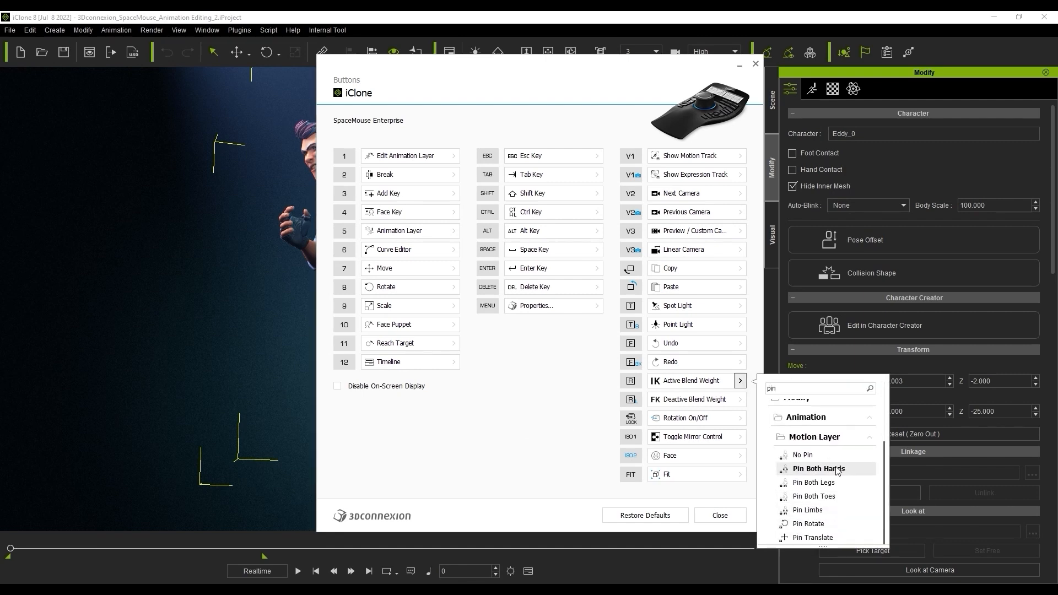
pyautogui.click(833, 523)
pyautogui.click(740, 399)
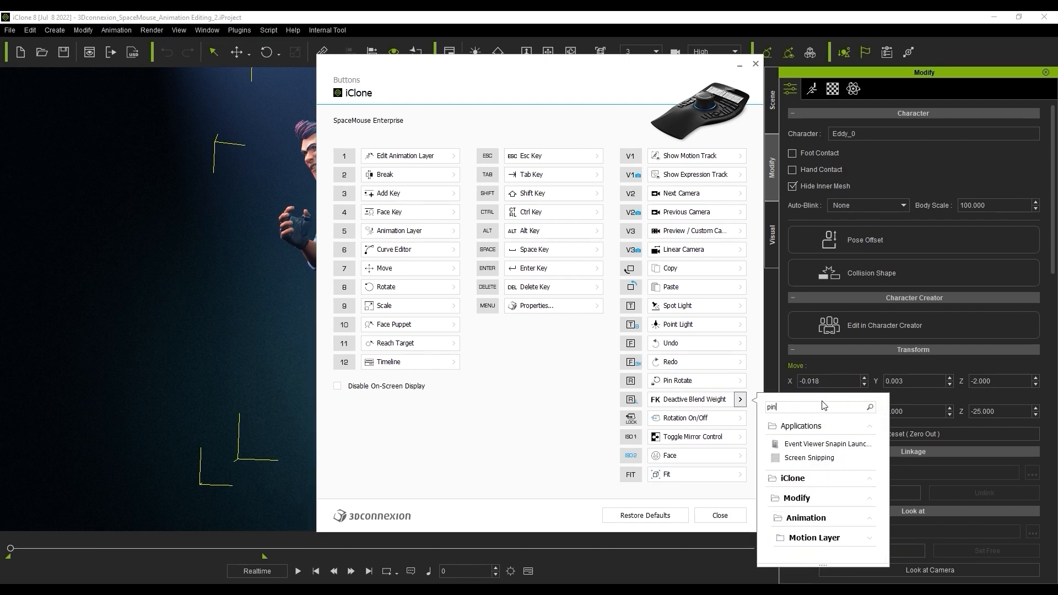
pyautogui.click(815, 557)
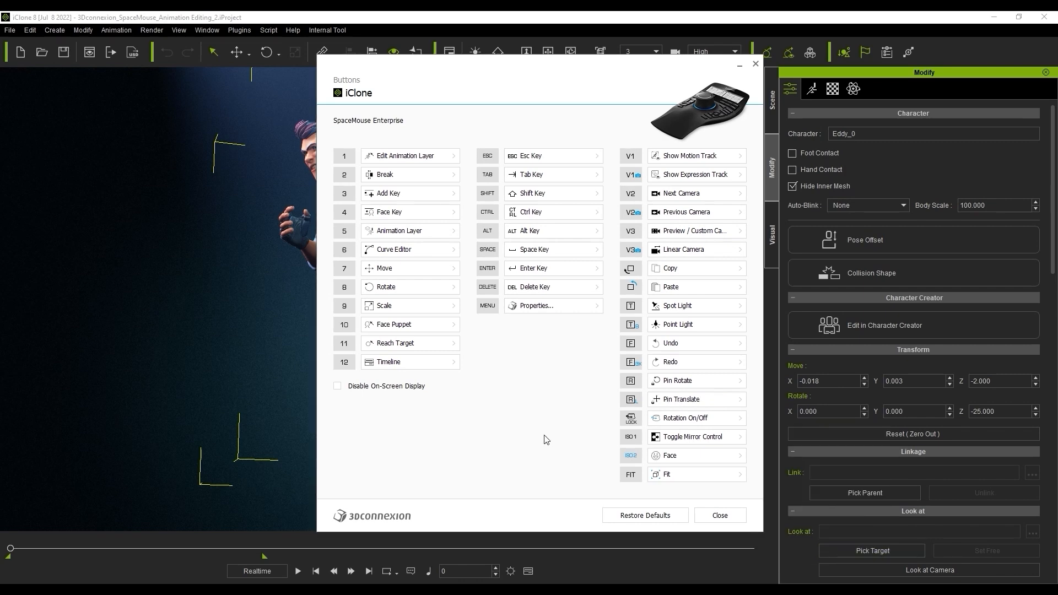
pyautogui.click(720, 515)
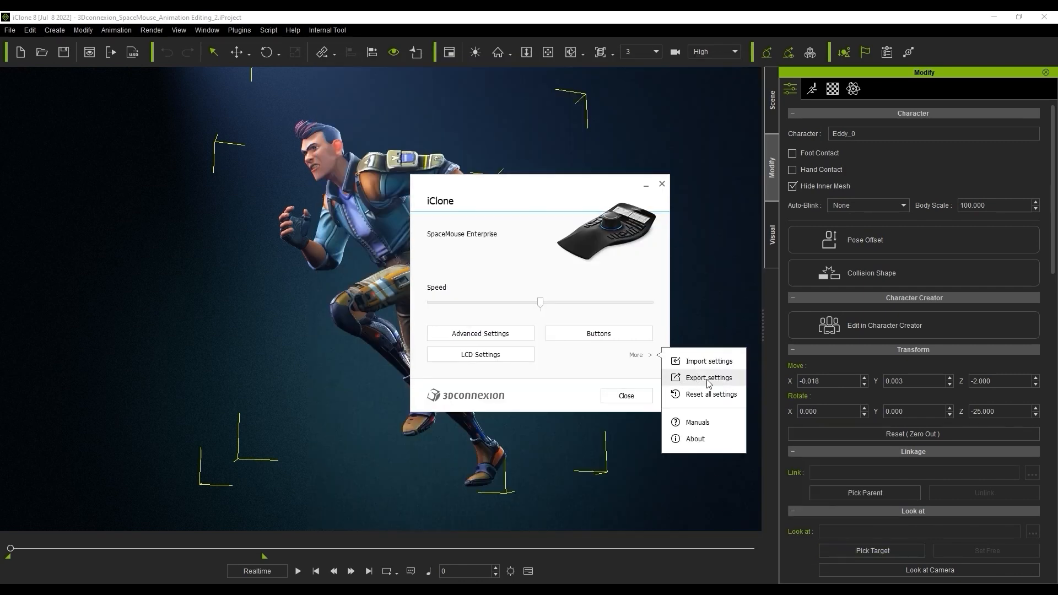
# - Export the customised iClone settings as custom_A to the 3Dconnexion folder on the Desktop
pyautogui.click(708, 377)
pyautogui.press('Return')
pyautogui.write('custom_A')
pyautogui.press('Return')
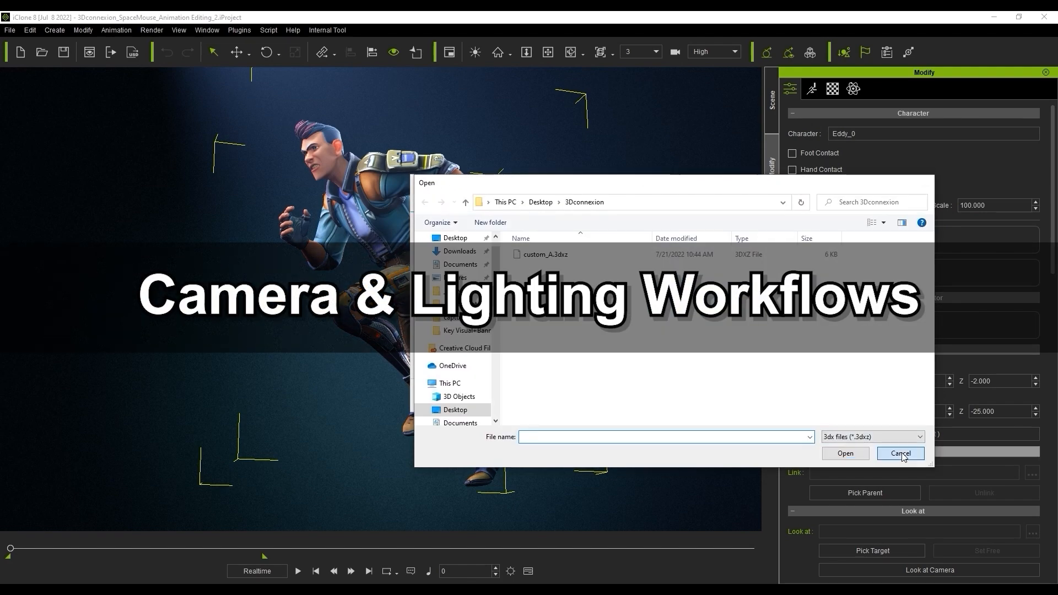
pyautogui.click(901, 454)
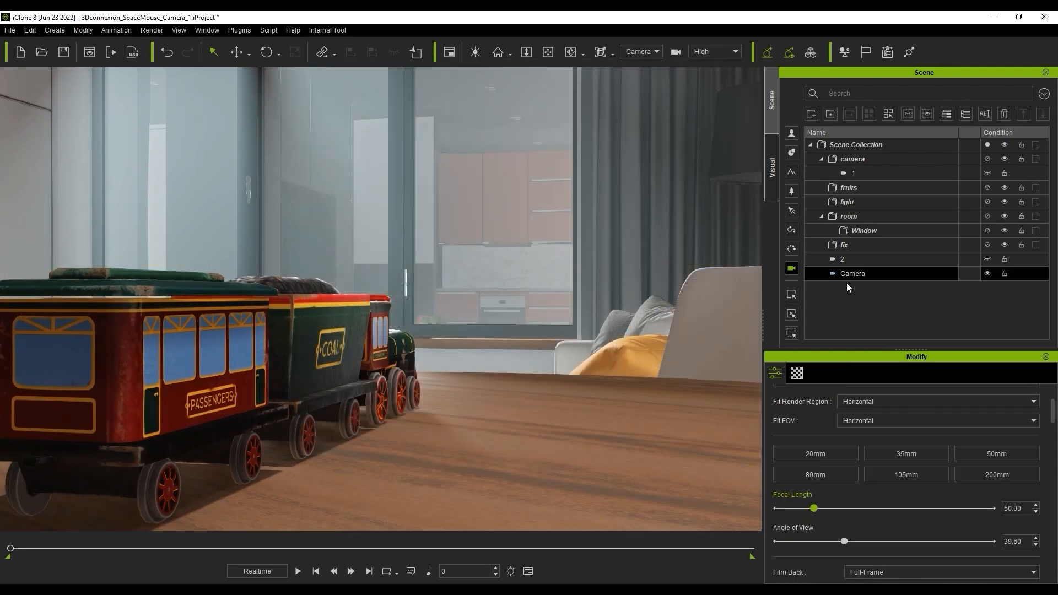
# - Create a camera from the current view of the toy locomotive and rename it 4
pyautogui.click(257, 355)
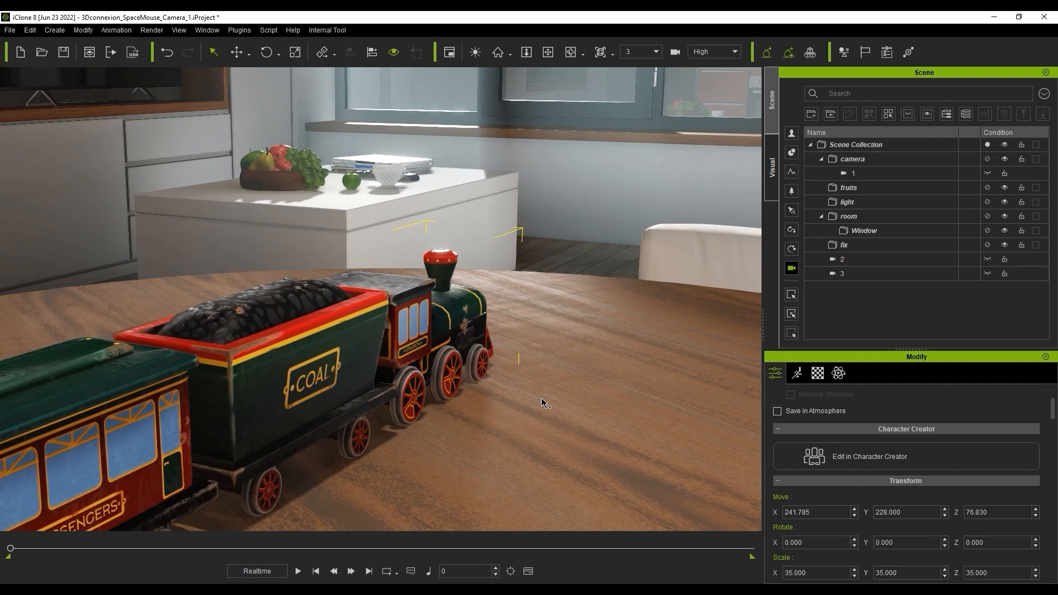
pyautogui.hotkey('ctrl', 'shift', 'c')
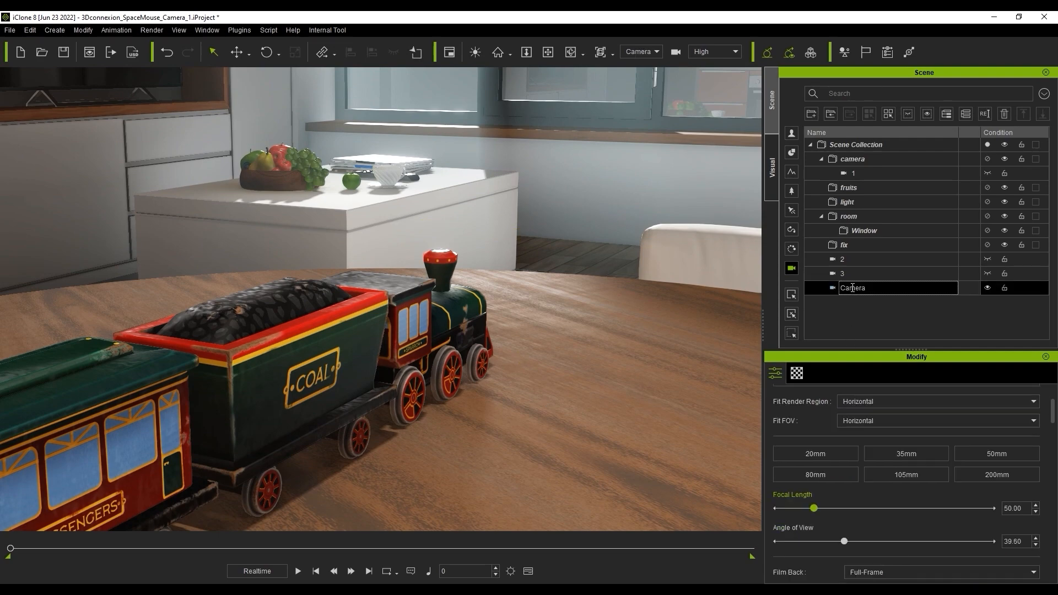
pyautogui.press('Return')
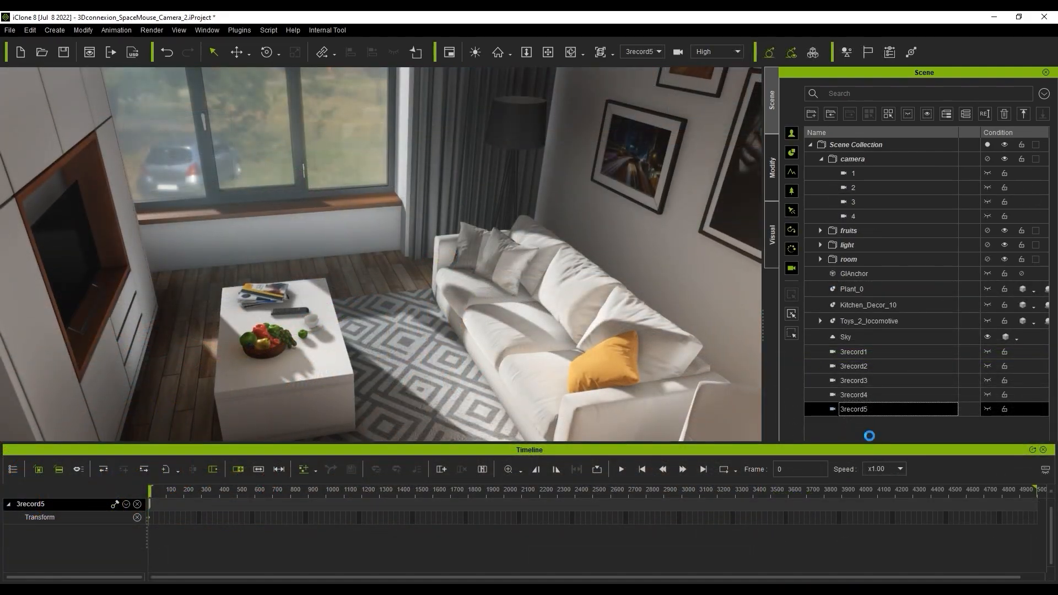
# - Record the movement of camera 3record5 and display all its position and rotation curves in the Curve Editor
pyautogui.press('space')
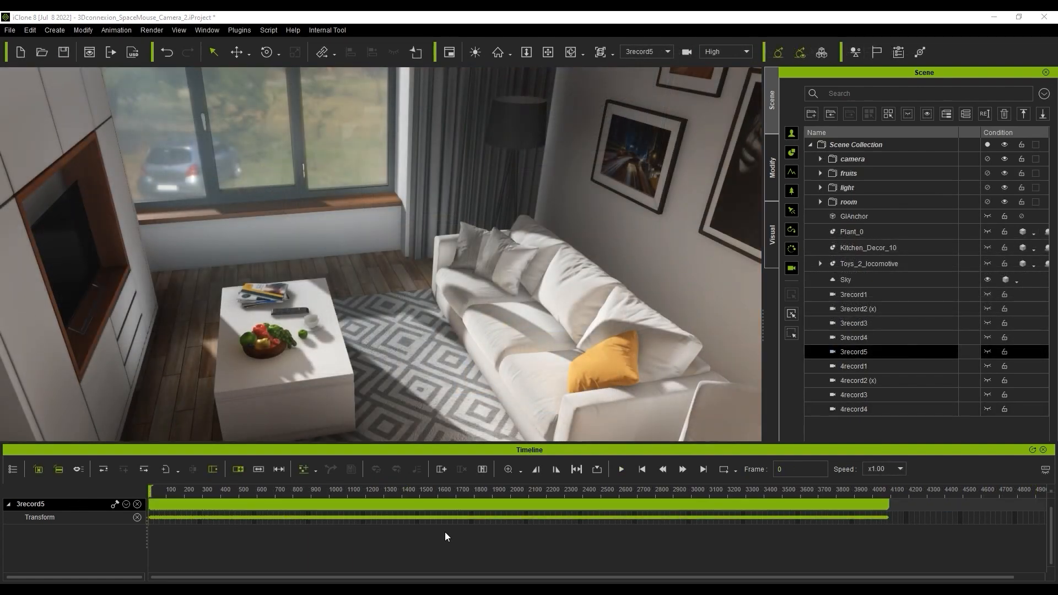
pyautogui.doubleClick(445, 518)
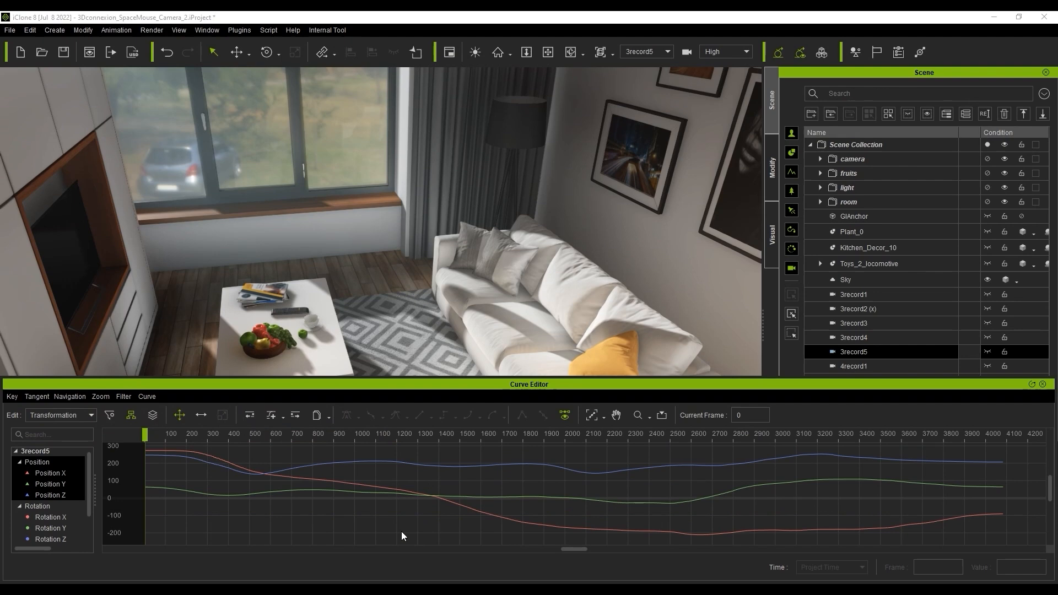
pyautogui.keyDown('ctrl'); pyautogui.click(66, 518); pyautogui.keyUp('ctrl')
pyautogui.keyDown('ctrl'); pyautogui.click(65, 528); pyautogui.keyUp('ctrl')
pyautogui.keyDown('ctrl'); pyautogui.click(64, 539); pyautogui.keyUp('ctrl')
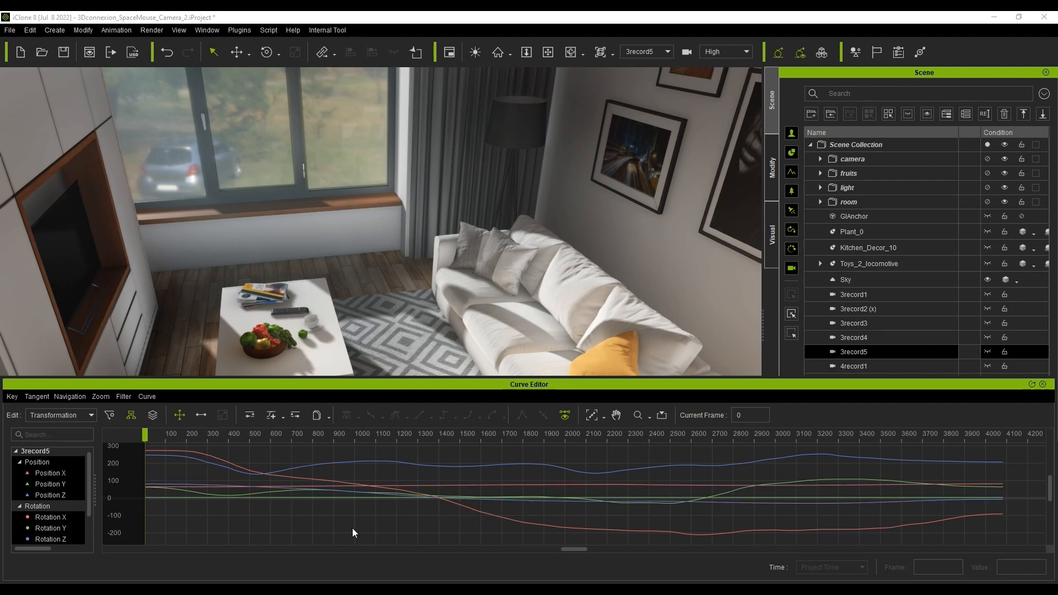
# - Optimize all selected keys on 3record5's position and rotation curves and play back the optimized camera animation
pyautogui.moveTo(1030, 540); pyautogui.dragTo(1, 384)
pyautogui.click(122, 397)
pyautogui.moveTo(139, 410)
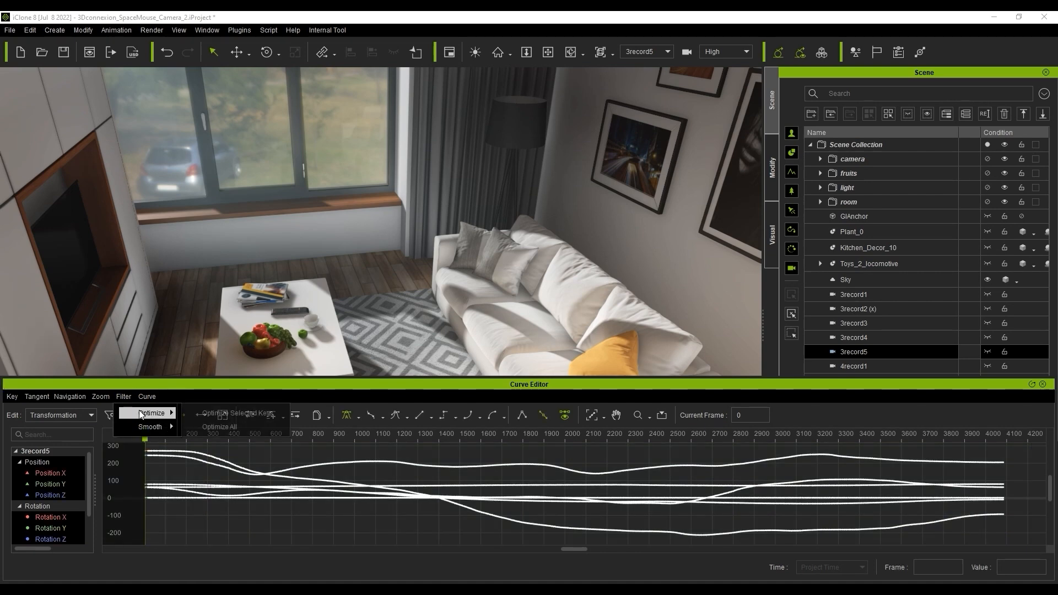
pyautogui.click(235, 413)
pyautogui.click(501, 330)
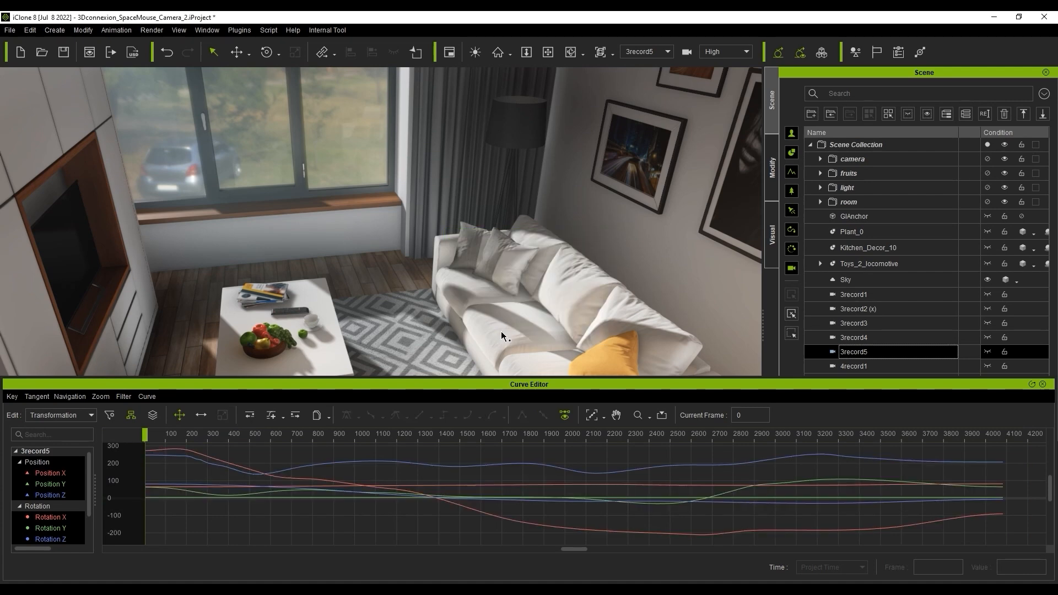
pyautogui.click(1042, 384)
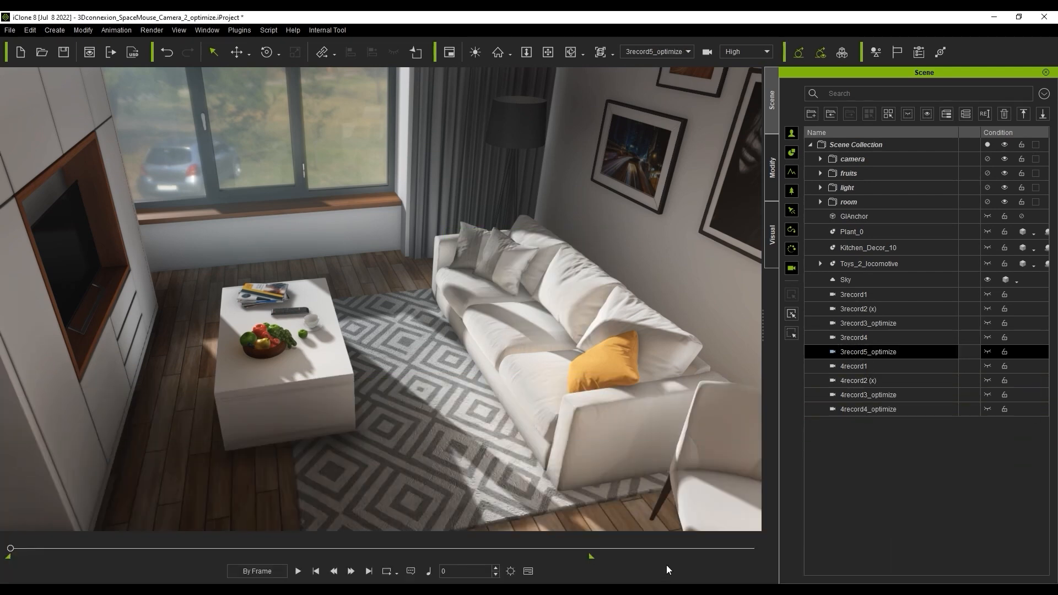
pyautogui.press('space')
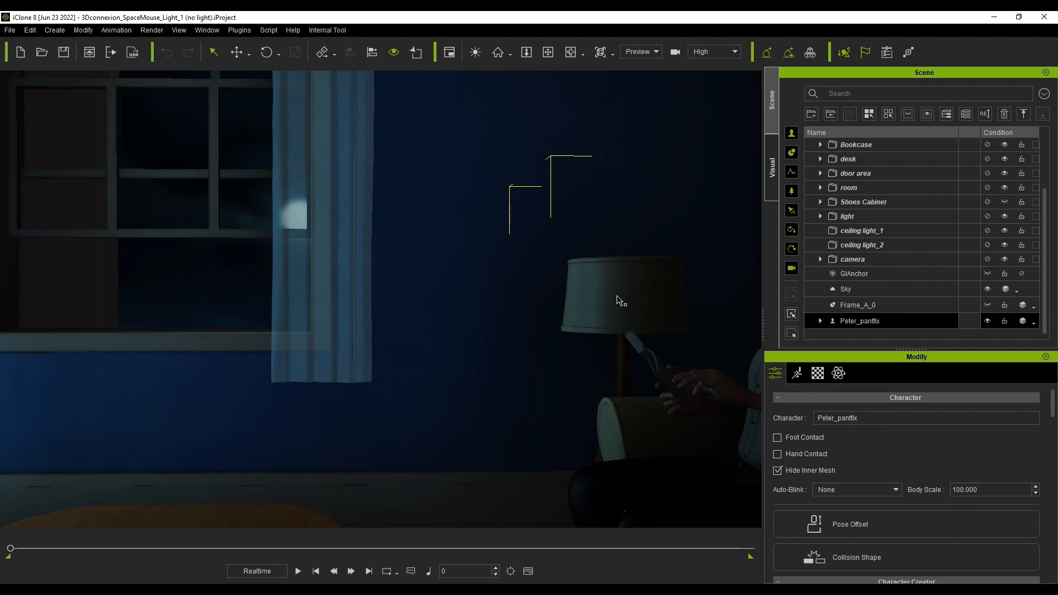
# - Add a point light and align it to the floor lamp on the X, Y and Z axes using the pivot
pyautogui.click(617, 298)
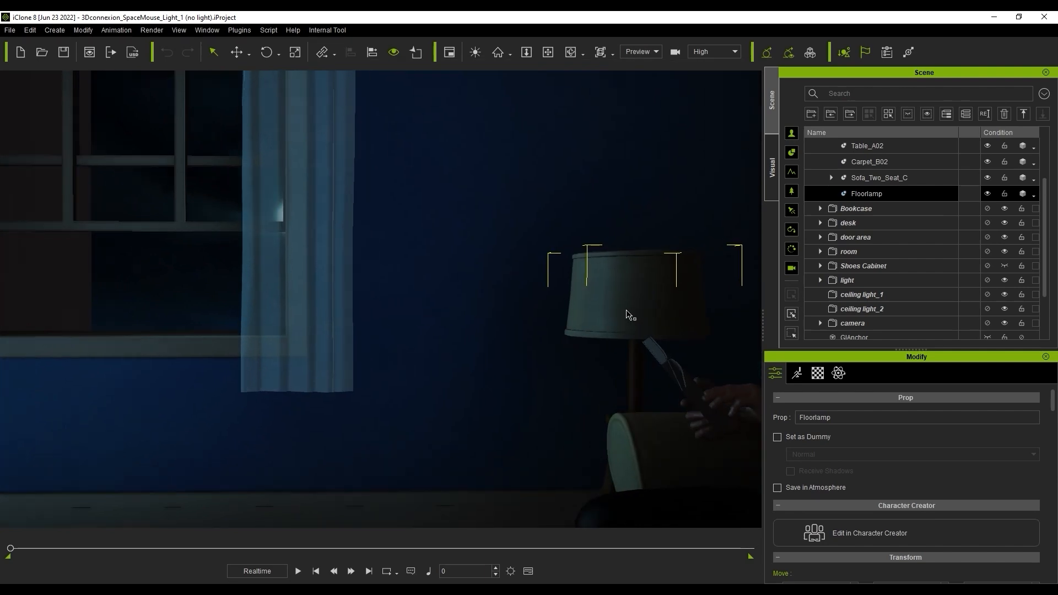
pyautogui.press('1')
pyautogui.click(704, 234)
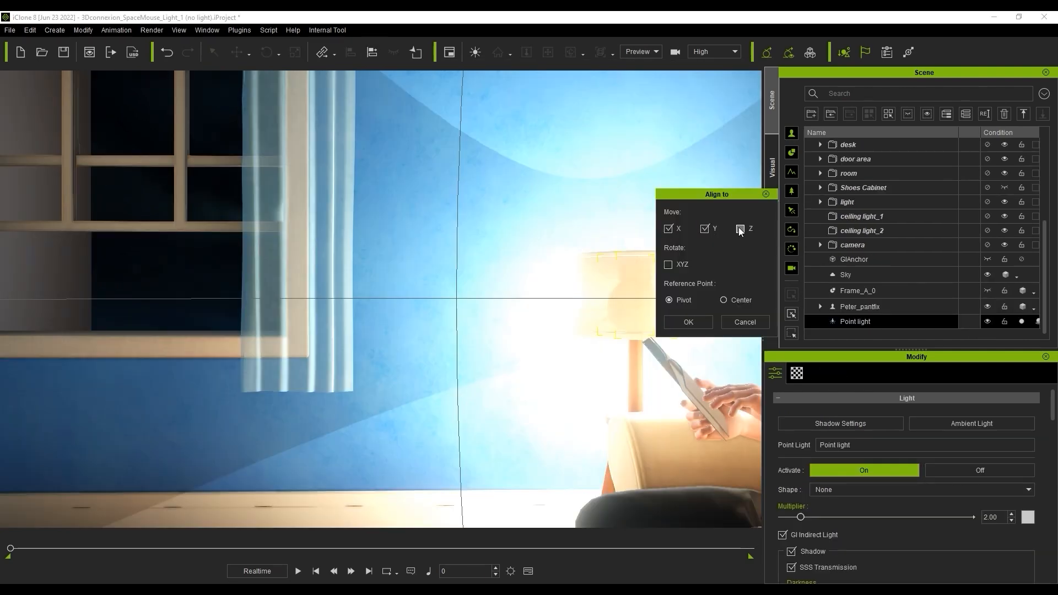
pyautogui.click(703, 325)
# - Raise the point light from the lamp's base into the lampshade
pyautogui.press('w')
pyautogui.moveTo(573, 510); pyautogui.dragTo(583, 246)
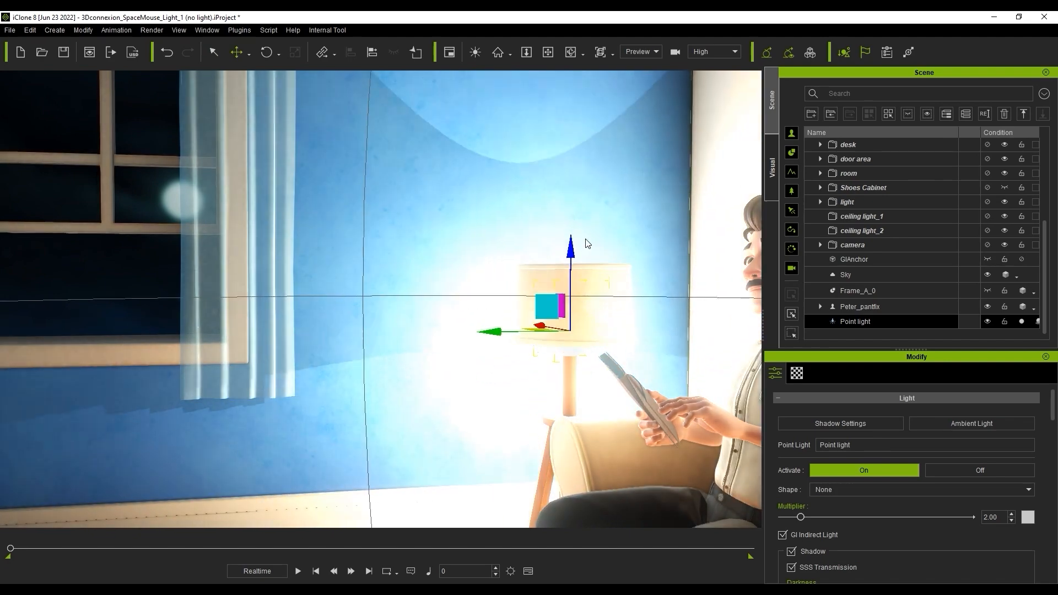
pyautogui.moveTo(622, 355); pyautogui.dragTo(624, 332)
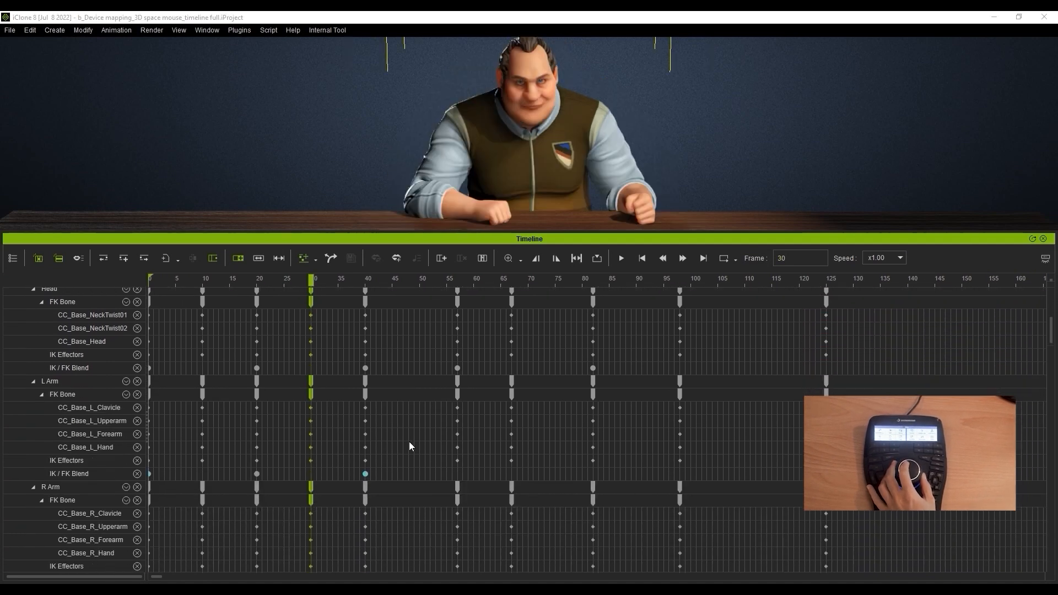
# - Stagger the left arm's keys by offsetting the Upperarm, Forearm and Hand bones a further 2 frames each
pyautogui.moveTo(680, 445); pyautogui.dragTo(231, 405)
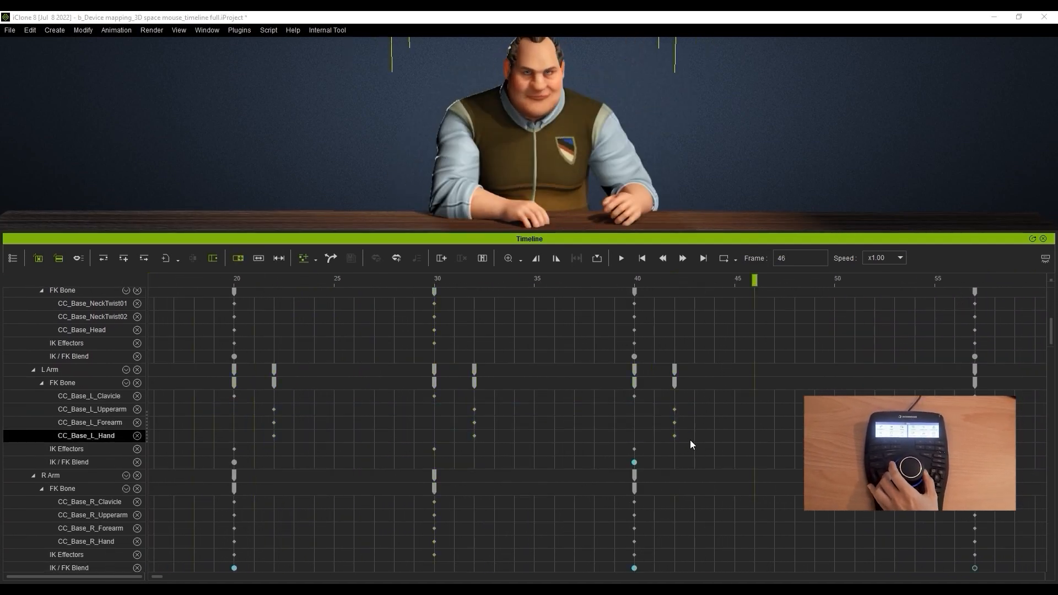
pyautogui.moveTo(690, 440); pyautogui.dragTo(232, 422)
pyautogui.moveTo(455, 451); pyautogui.dragTo(318, 435)
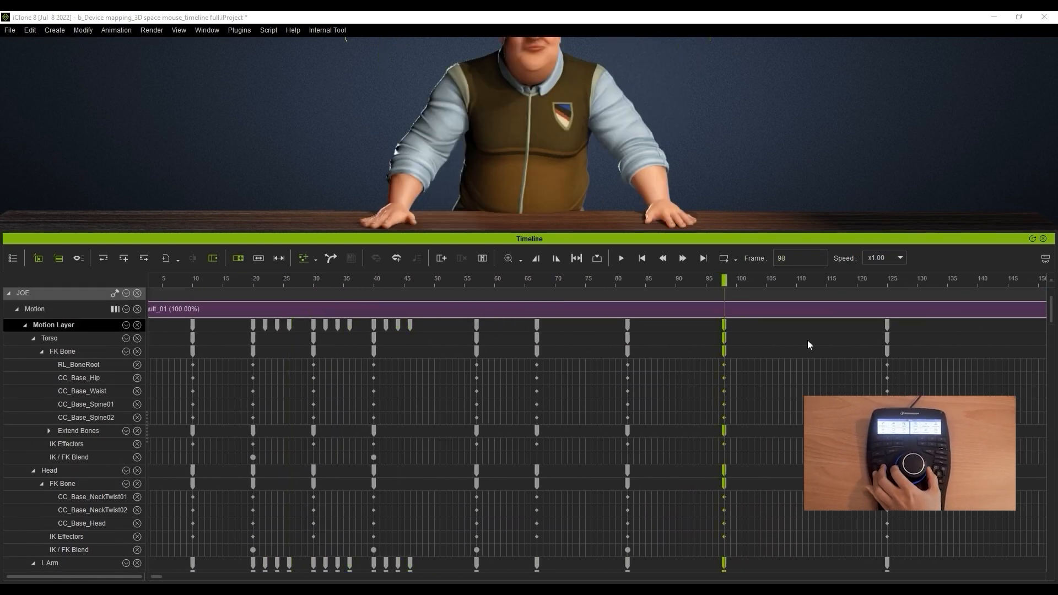
# - Stagger the torso keys from frame 82 onward so Hip, Waist, Spine01 and Spine02 start at frames 85, 87, 90 and 93
pyautogui.click(803, 325)
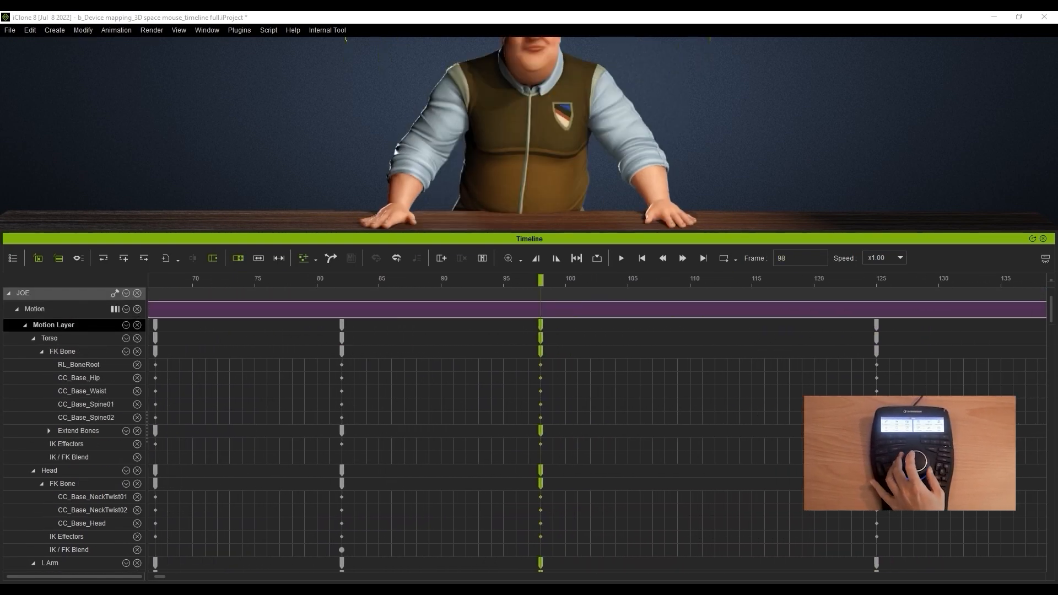
pyautogui.click(901, 376)
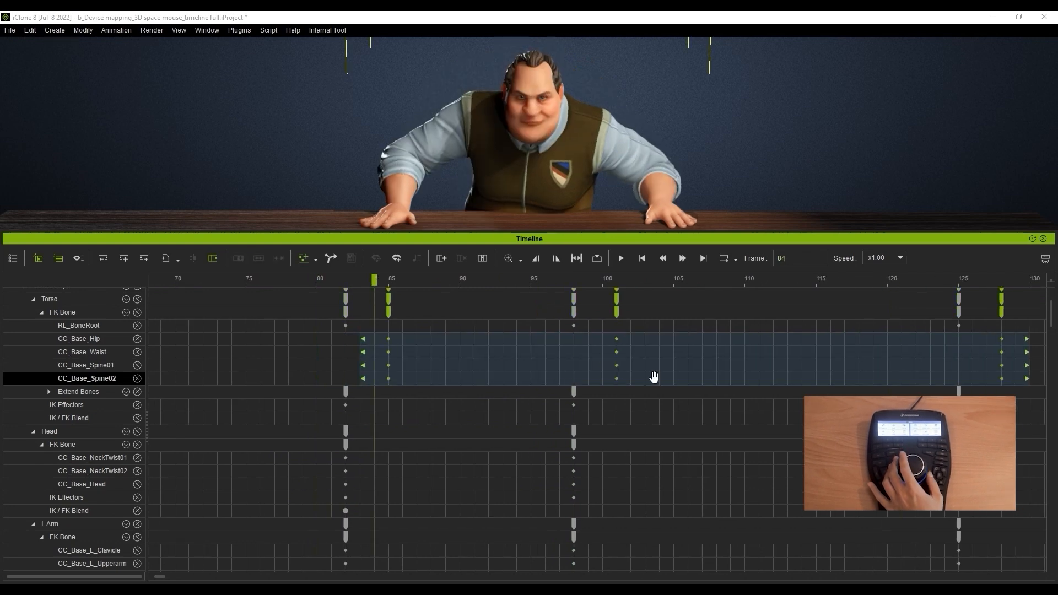
pyautogui.click(990, 381)
pyautogui.moveTo(973, 381); pyautogui.dragTo(291, 355)
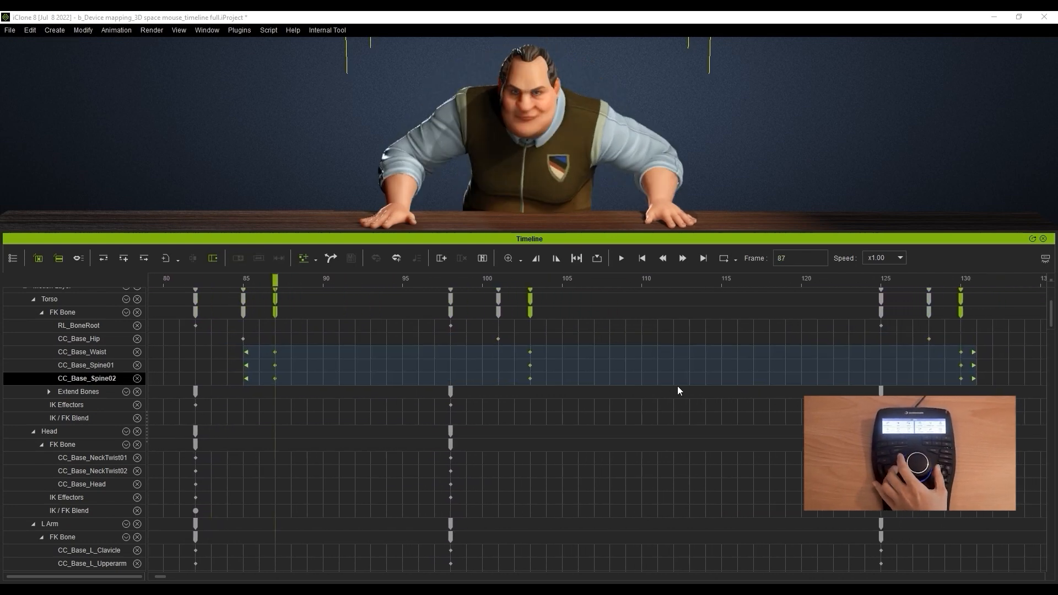
pyautogui.click(959, 381)
pyautogui.moveTo(960, 383); pyautogui.dragTo(237, 381)
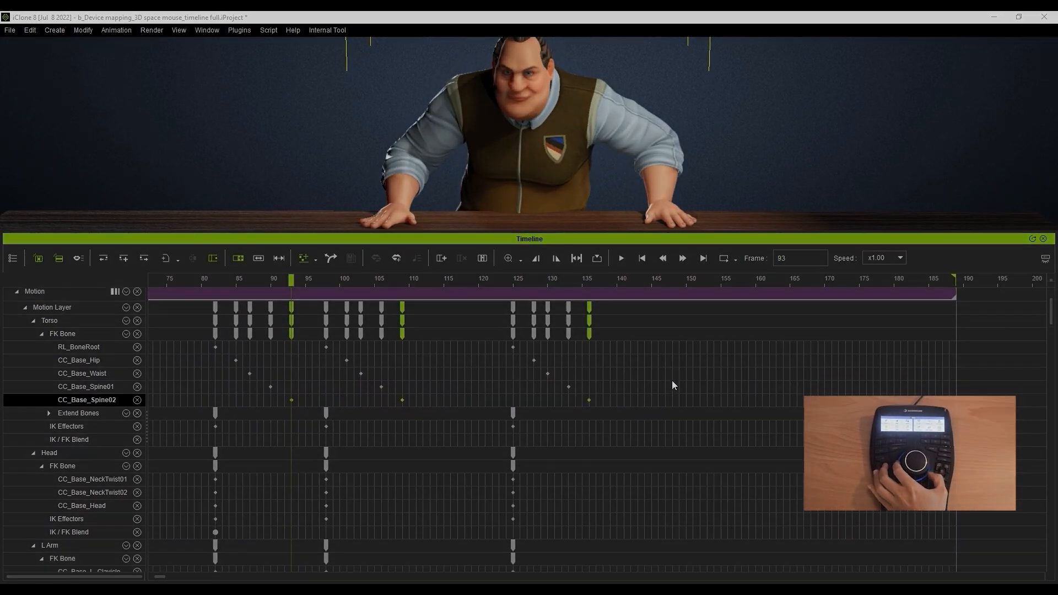